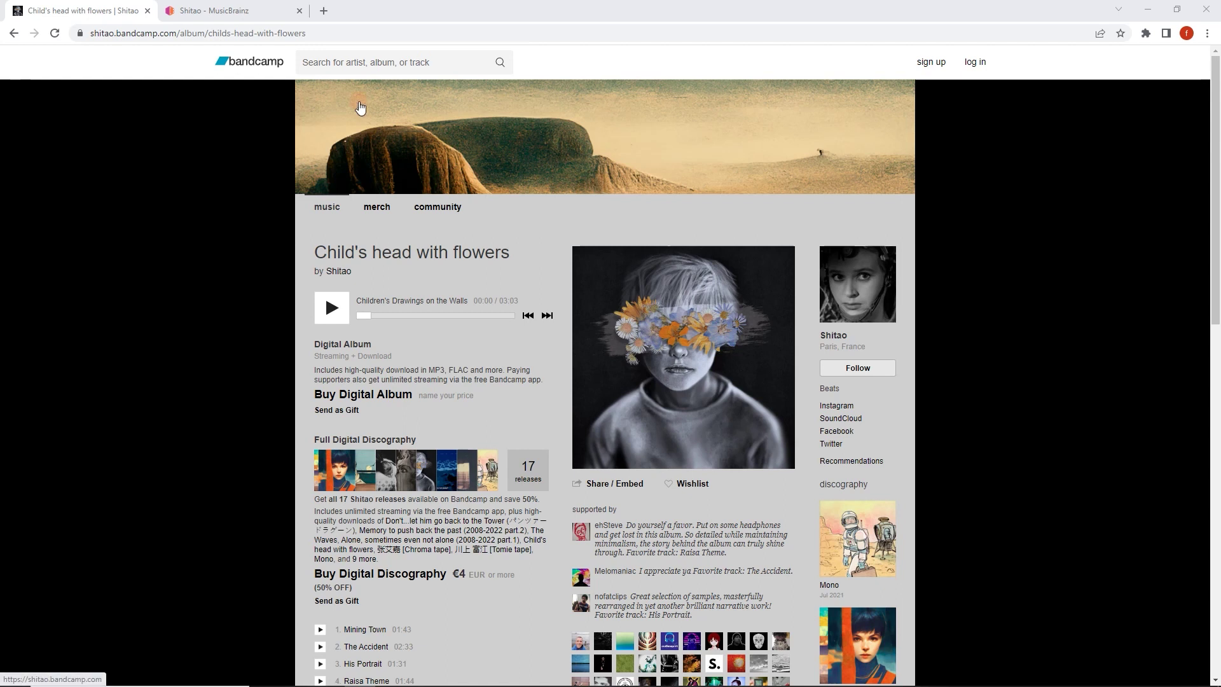
Go to Shitao's MusicBrainz artist page and choose Add release from the Editing sidebar.
left_click(417, 10)
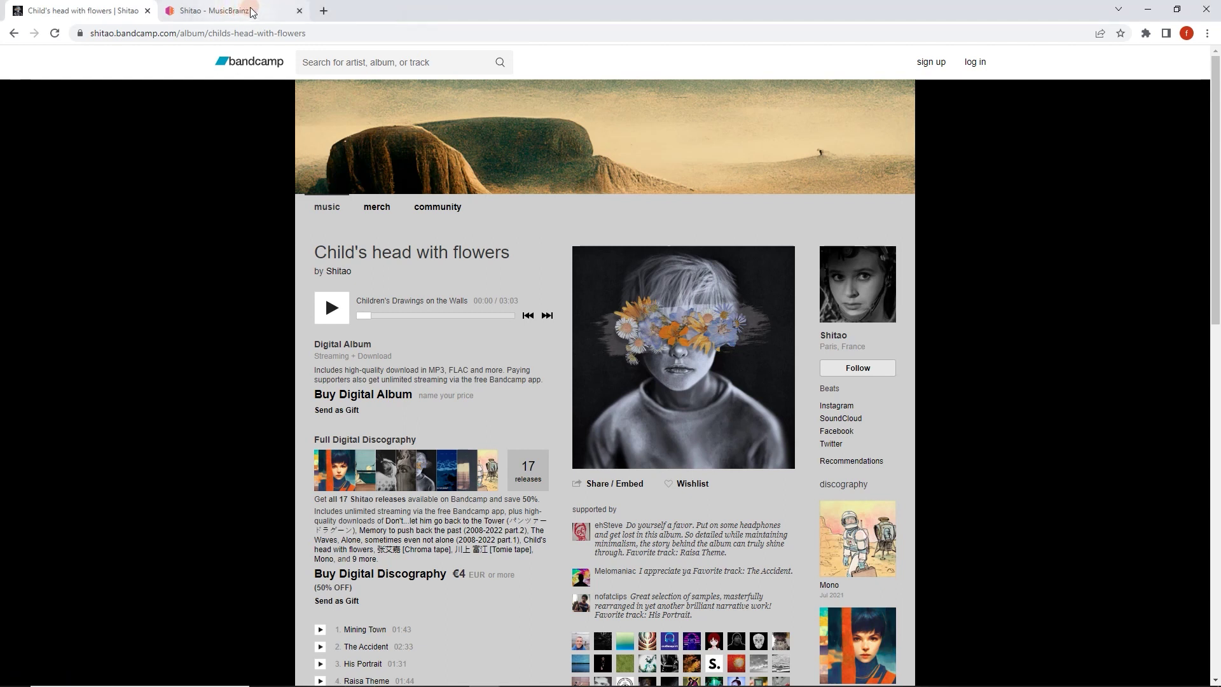
left_click(244, 12)
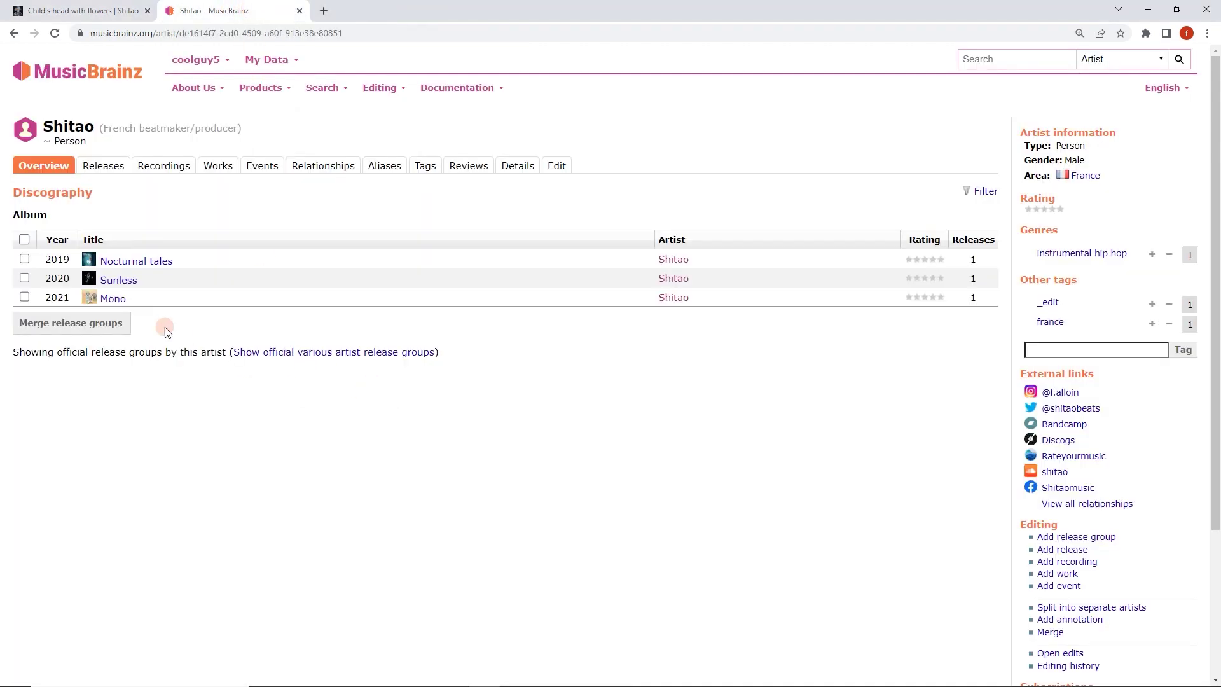
left_click(138, 262)
scroll(872, 432, "down", 1)
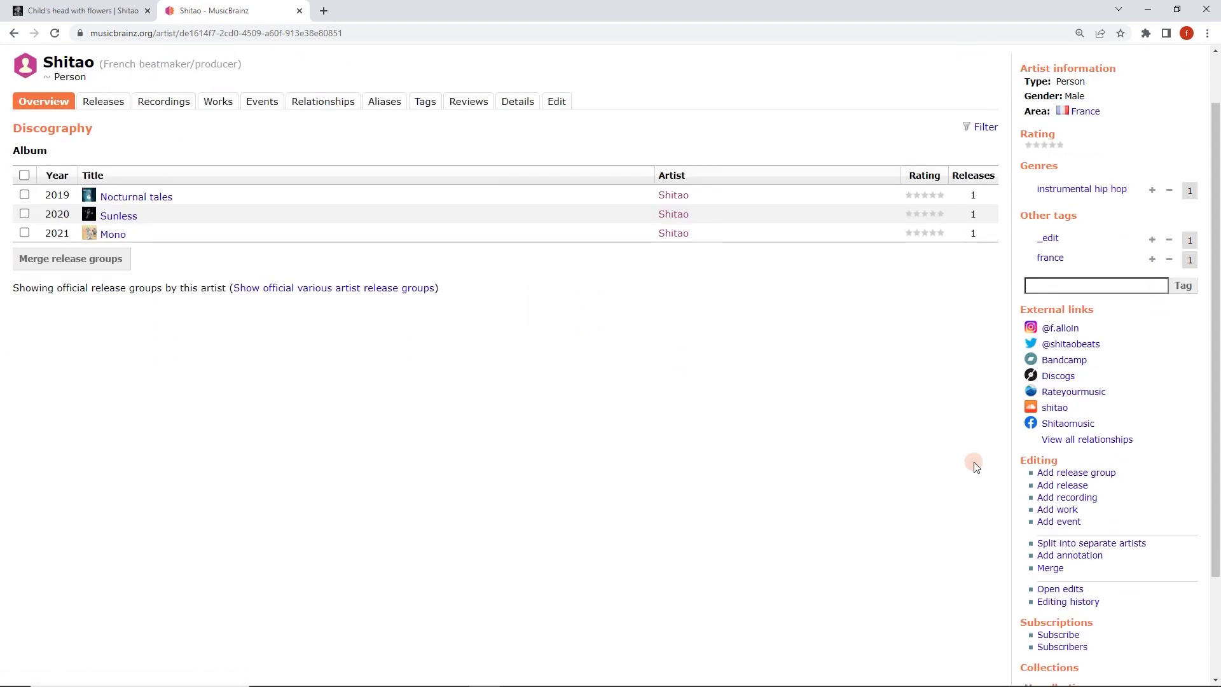
left_click(1052, 487)
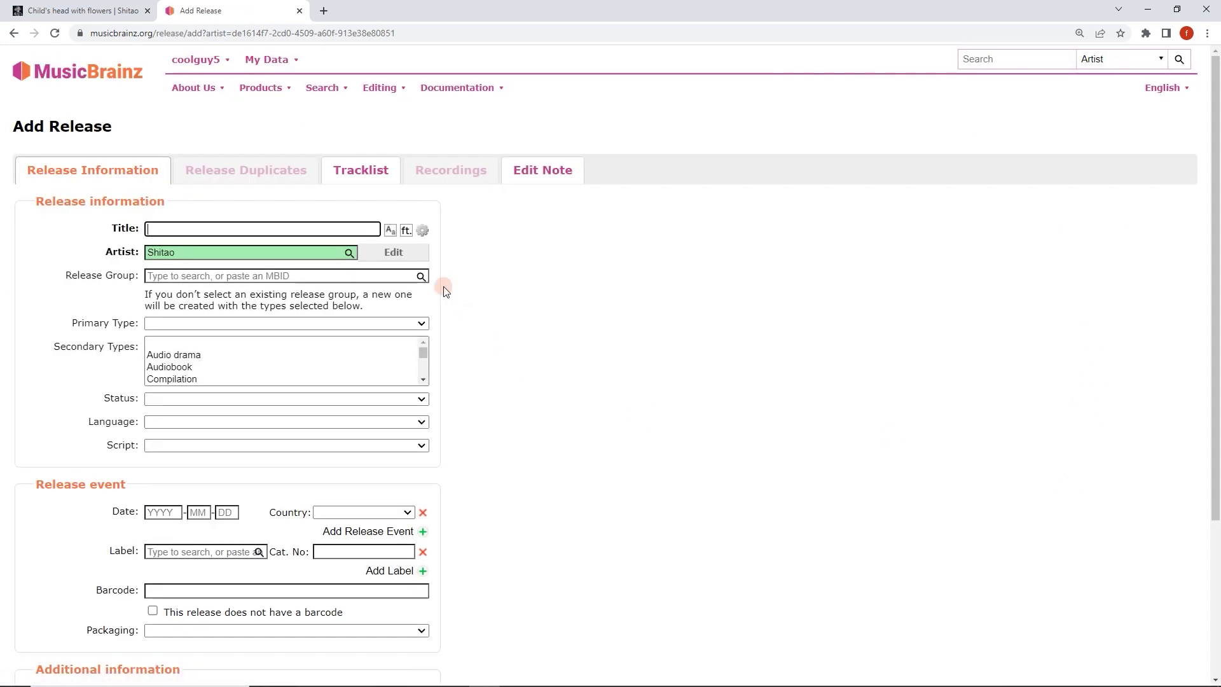
left_click(256, 230)
type("Ch")
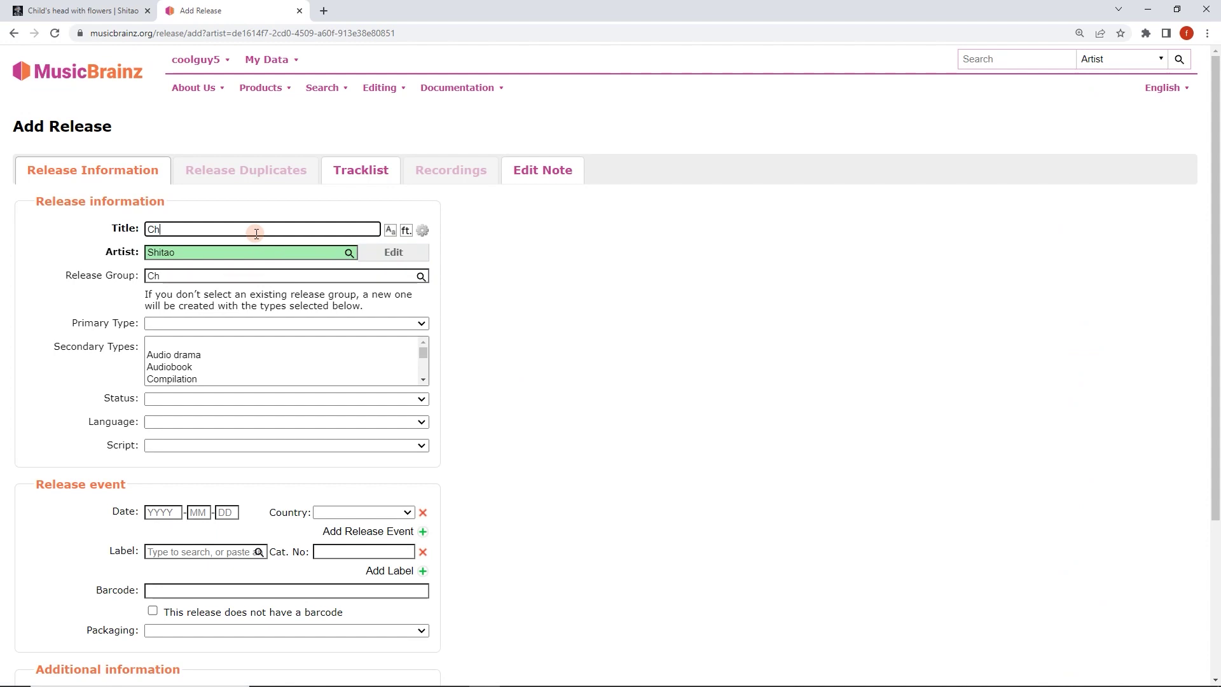
type("ild's head with")
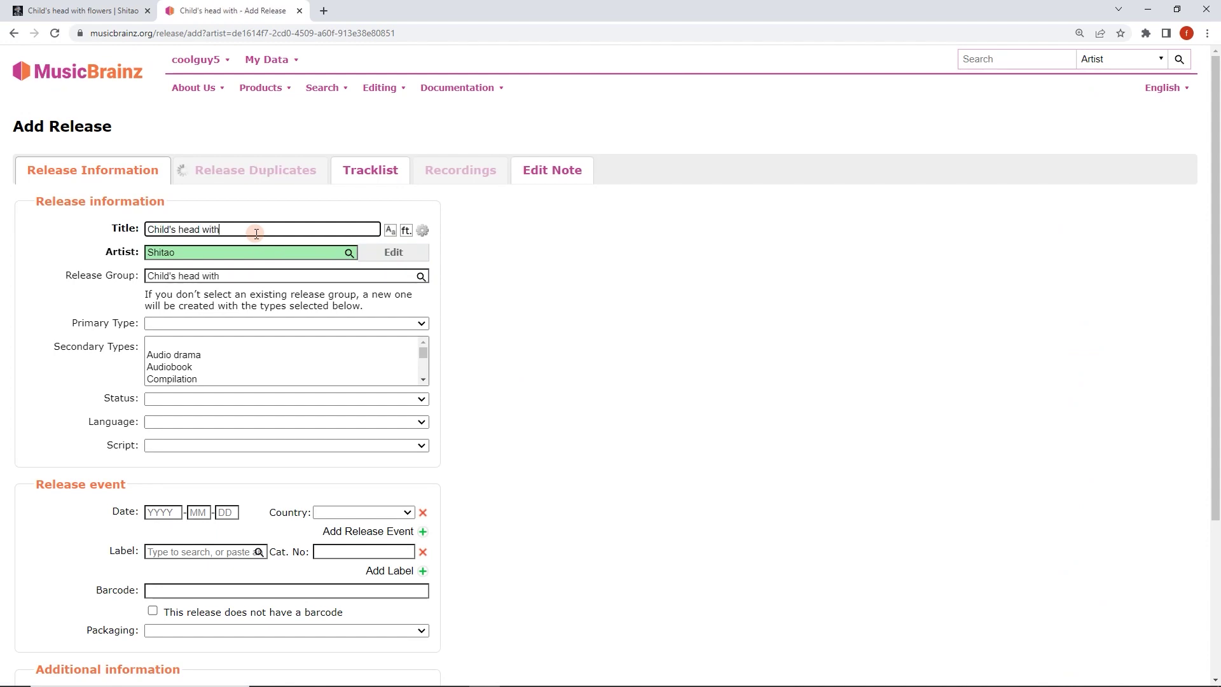
key("ctrl+a")
key("BackSpace")
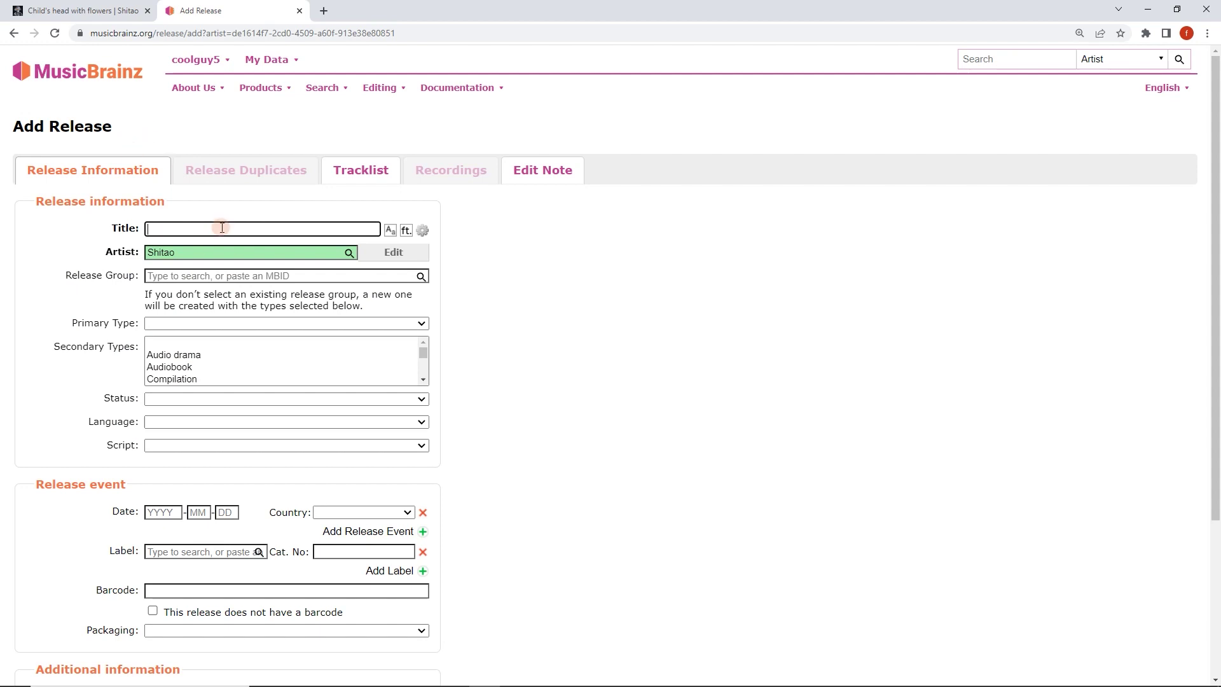
scroll(318, 255, "down", 1)
scroll(362, 190, "up", 1)
left_click(360, 170)
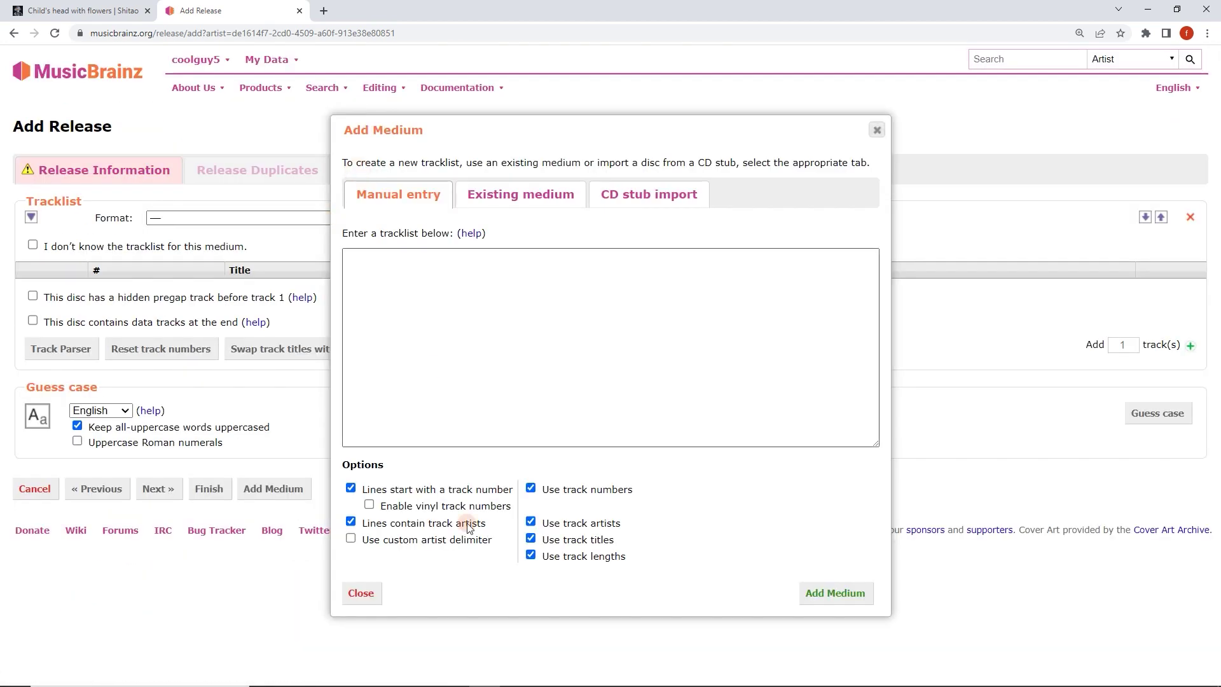
left_click(361, 590)
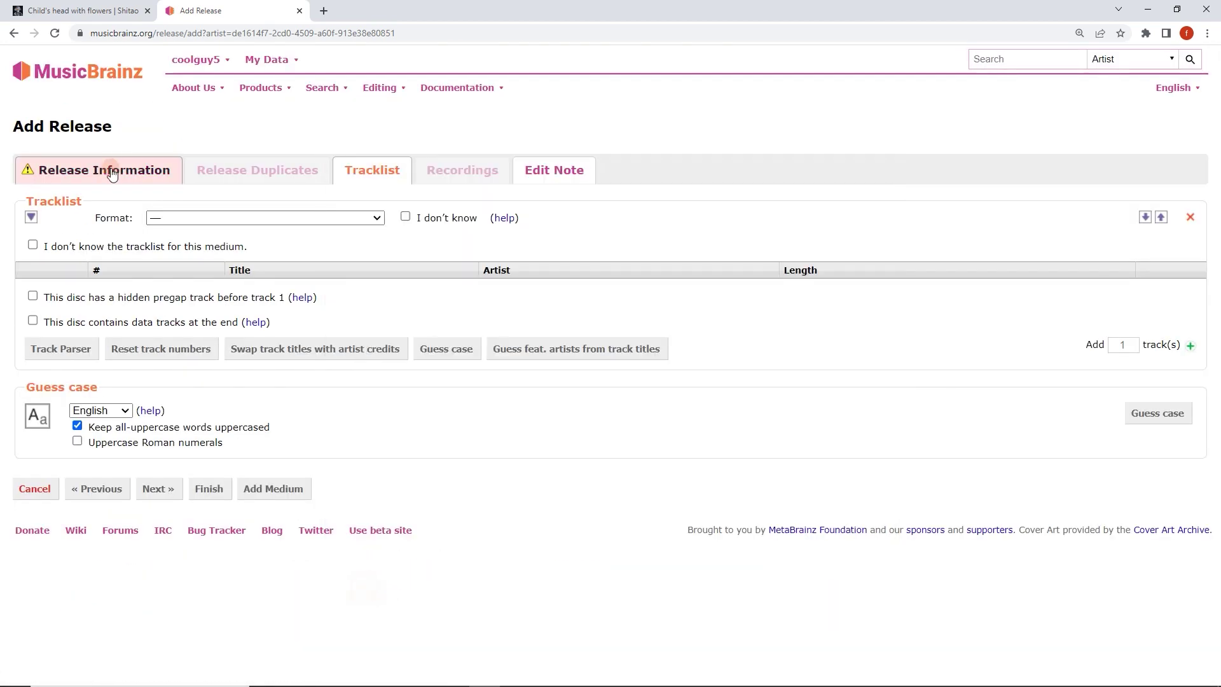
left_click(105, 171)
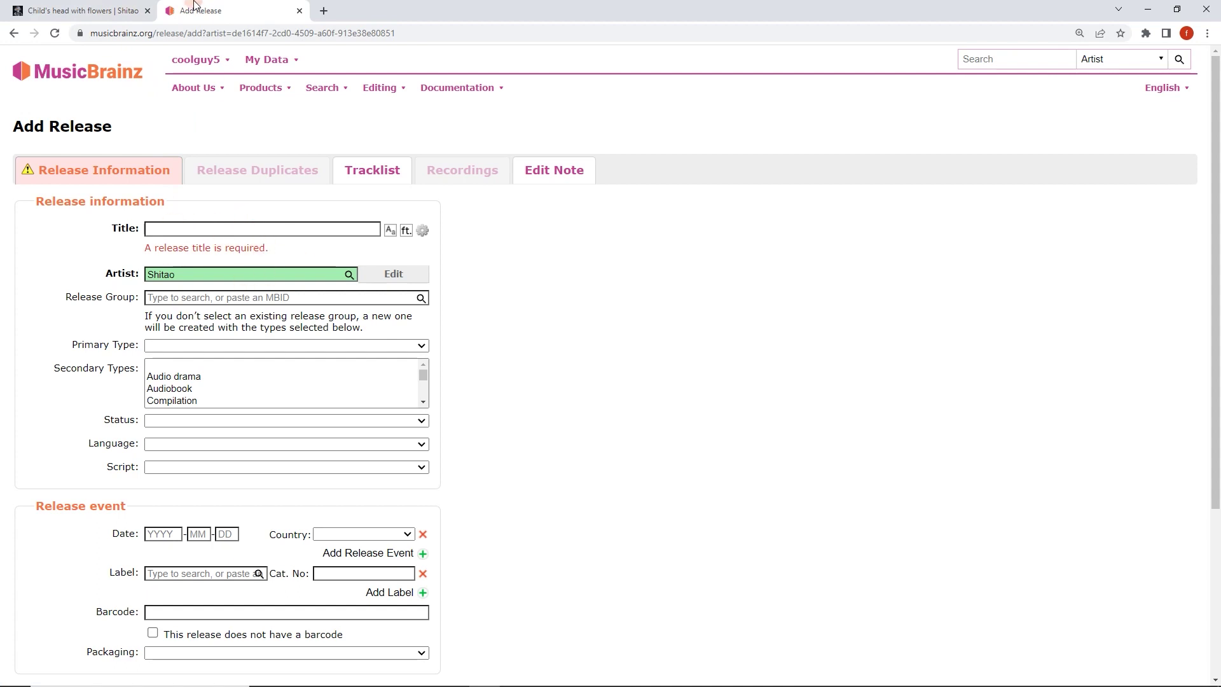
Search Google for 'musicbrainz userscripts', leave the unsaved form, and open the Guides/Userscripts wiki result.
left_click(292, 34)
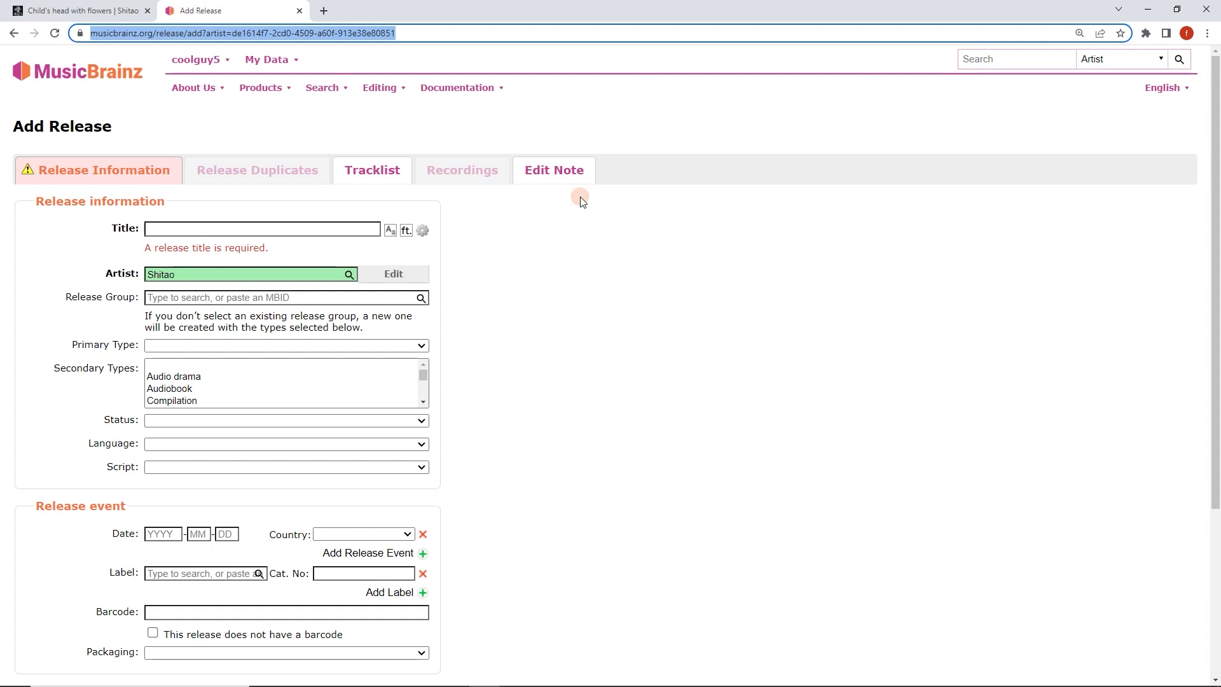
type("mus")
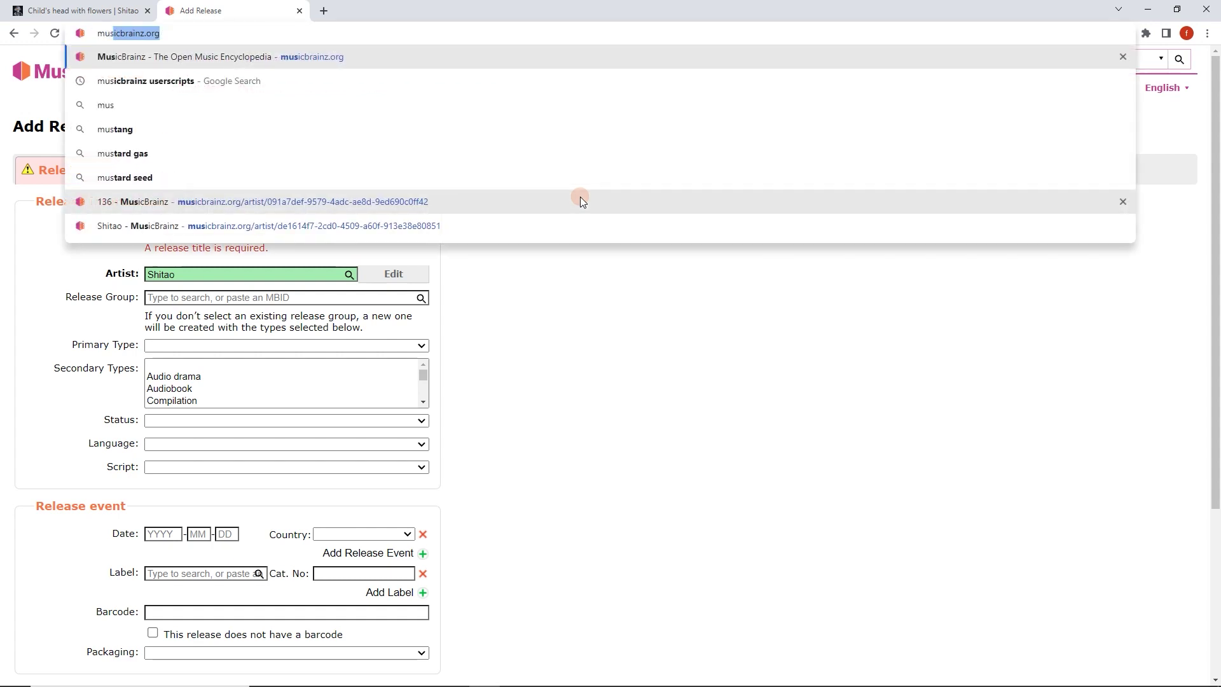
type("icbrainz userscripts")
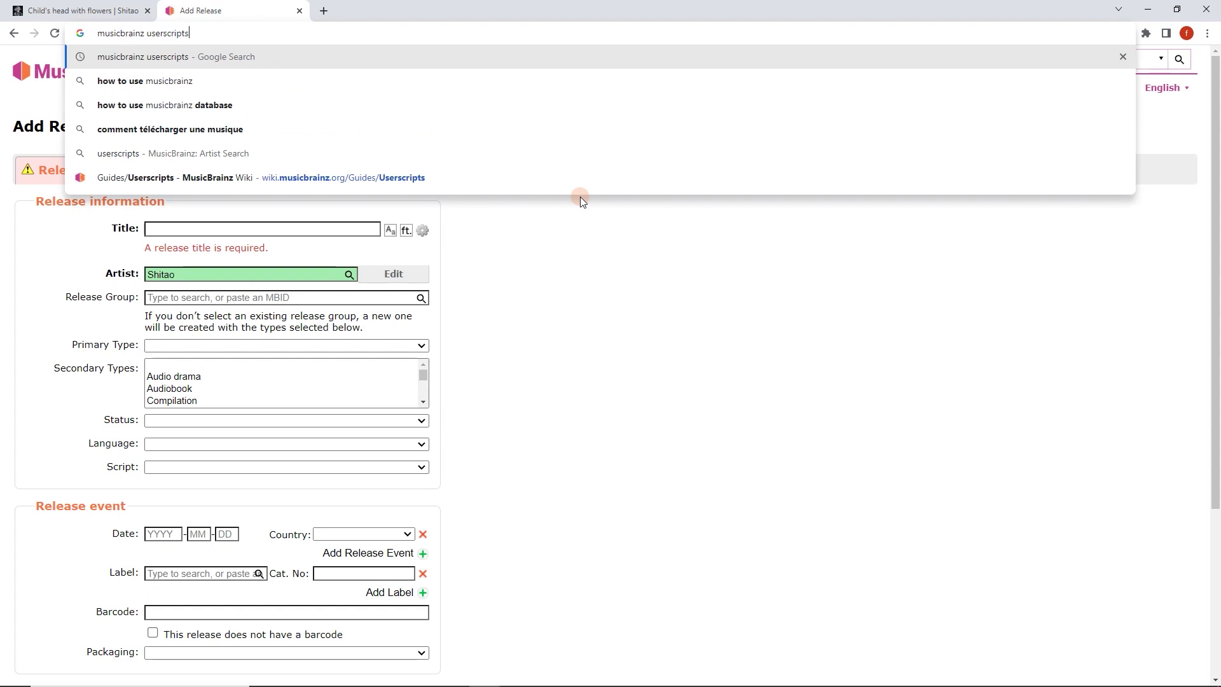
key("Return")
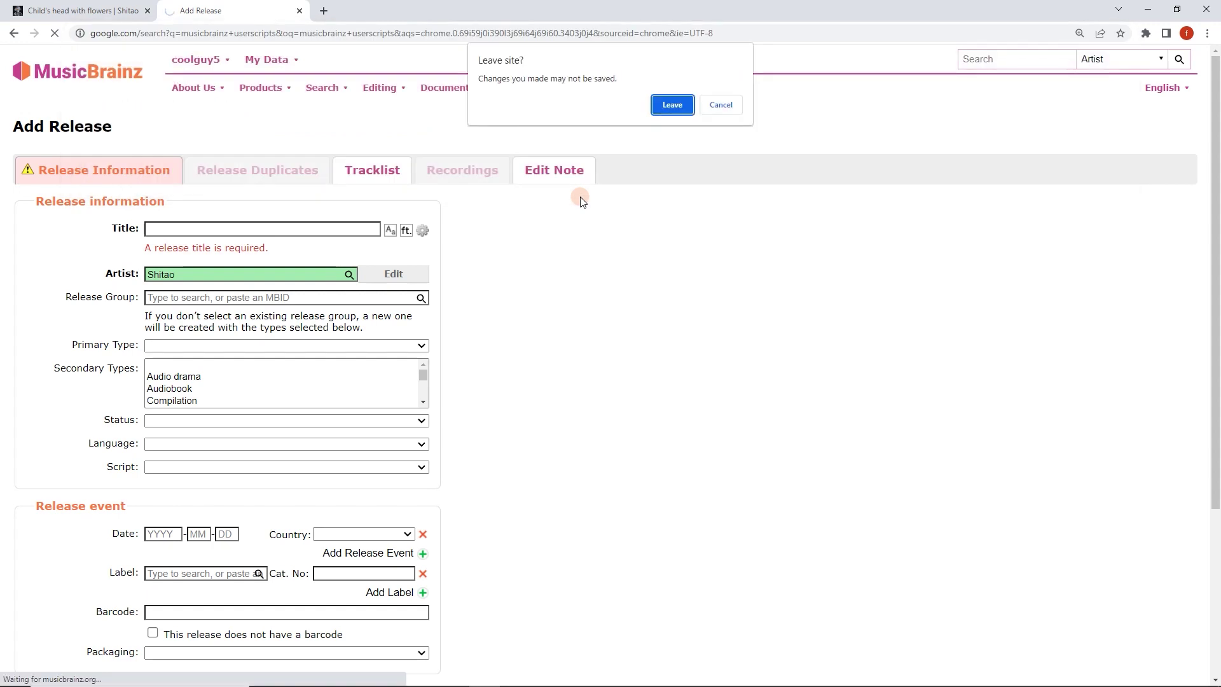
left_click(672, 105)
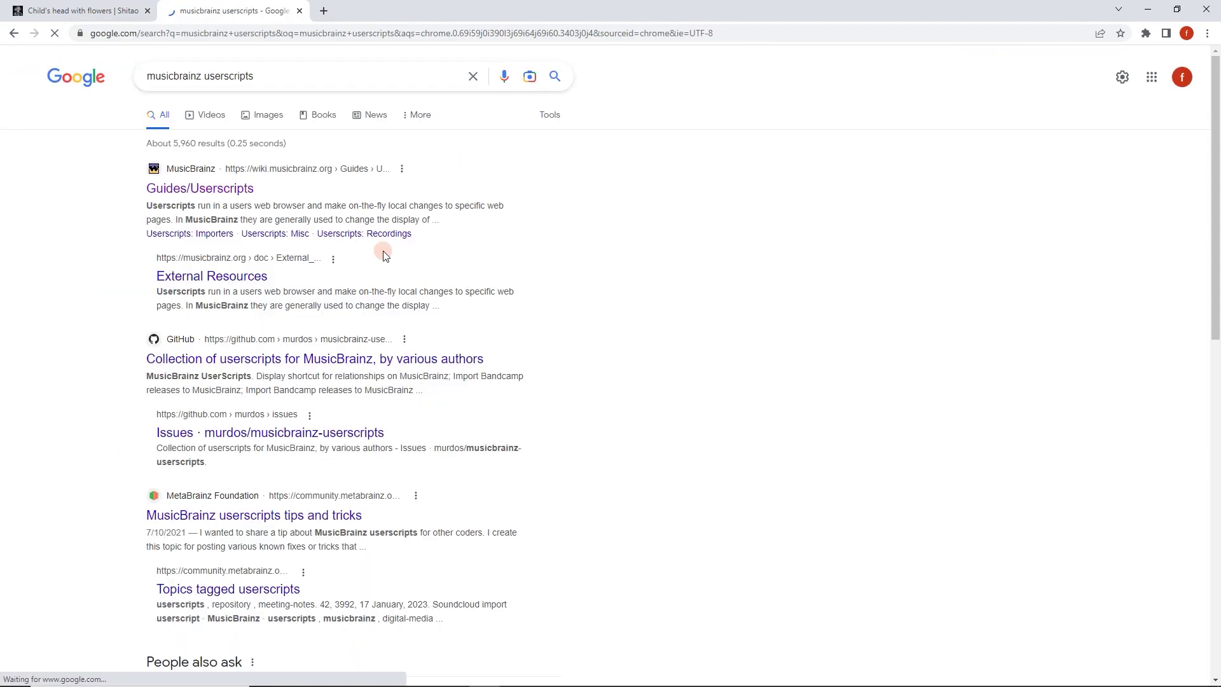
left_click(196, 191)
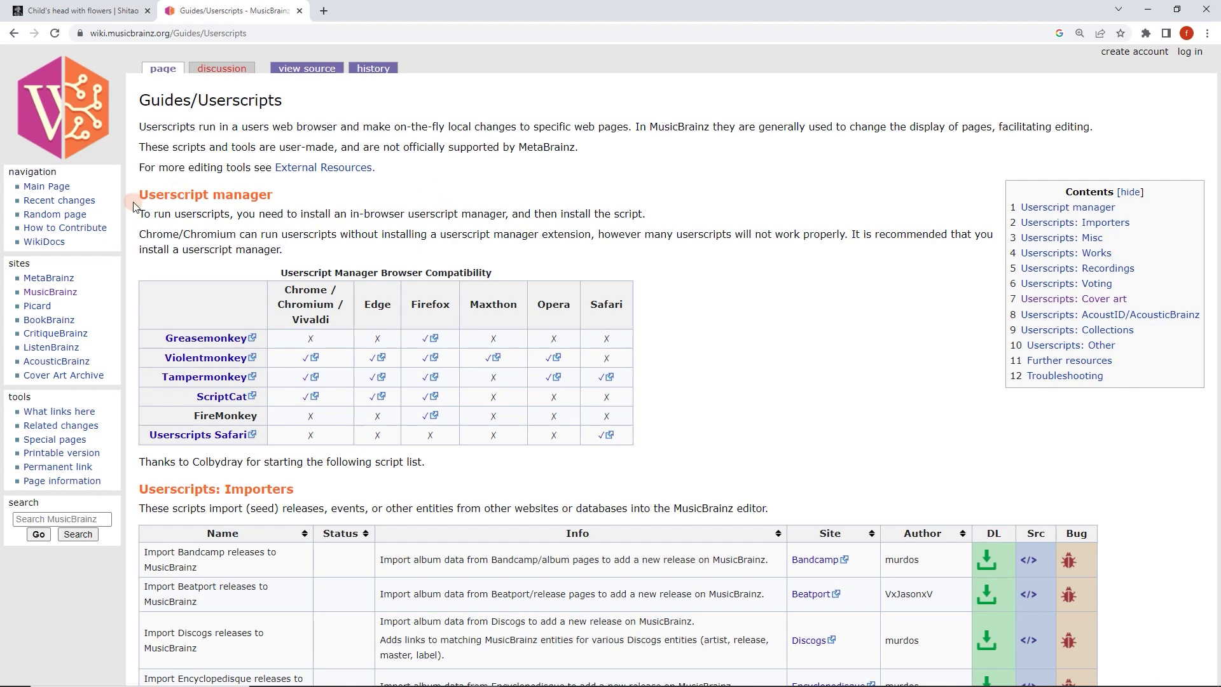
left_click_drag(140, 195, 280, 198)
left_click(322, 199)
left_click(1146, 33)
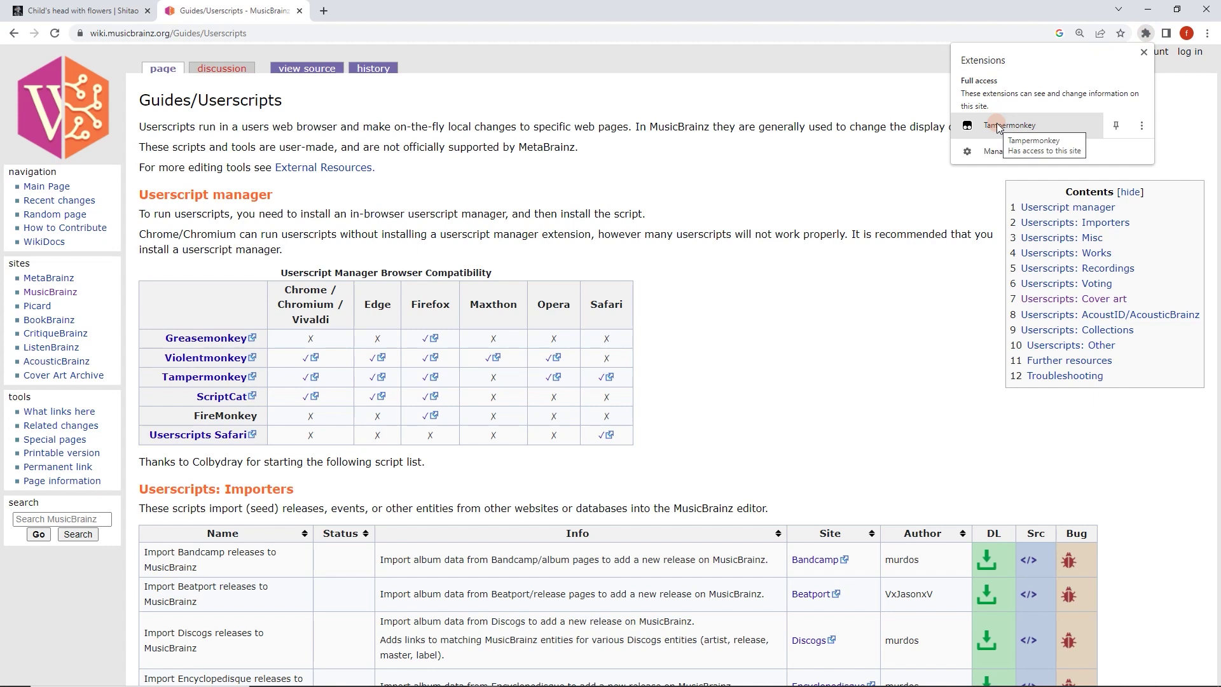
left_click(761, 189)
scroll(759, 257, "down", 2)
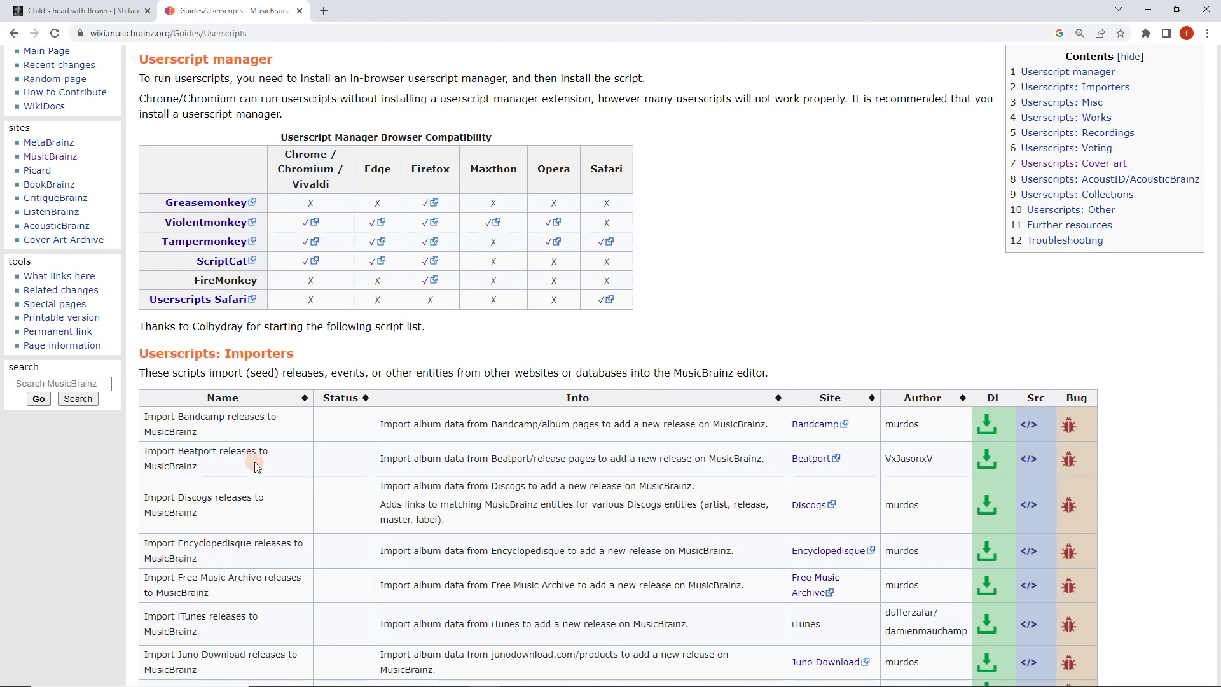
scroll(251, 474, "down", 1)
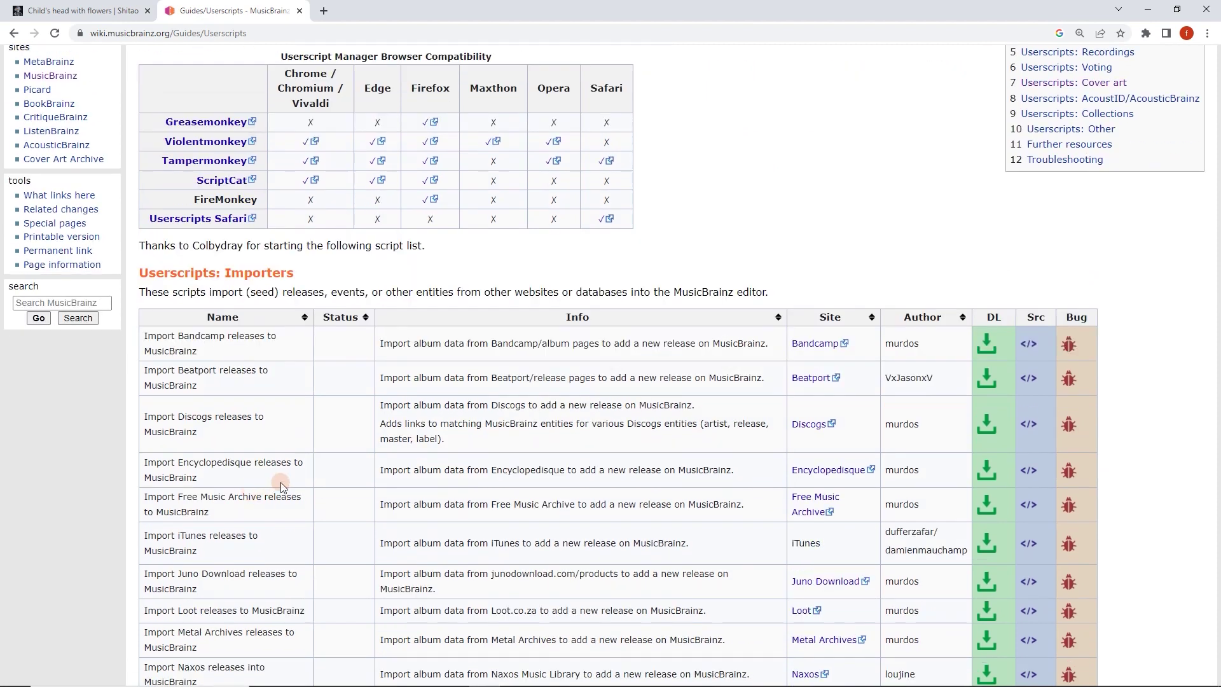
scroll(287, 443, "down", 1)
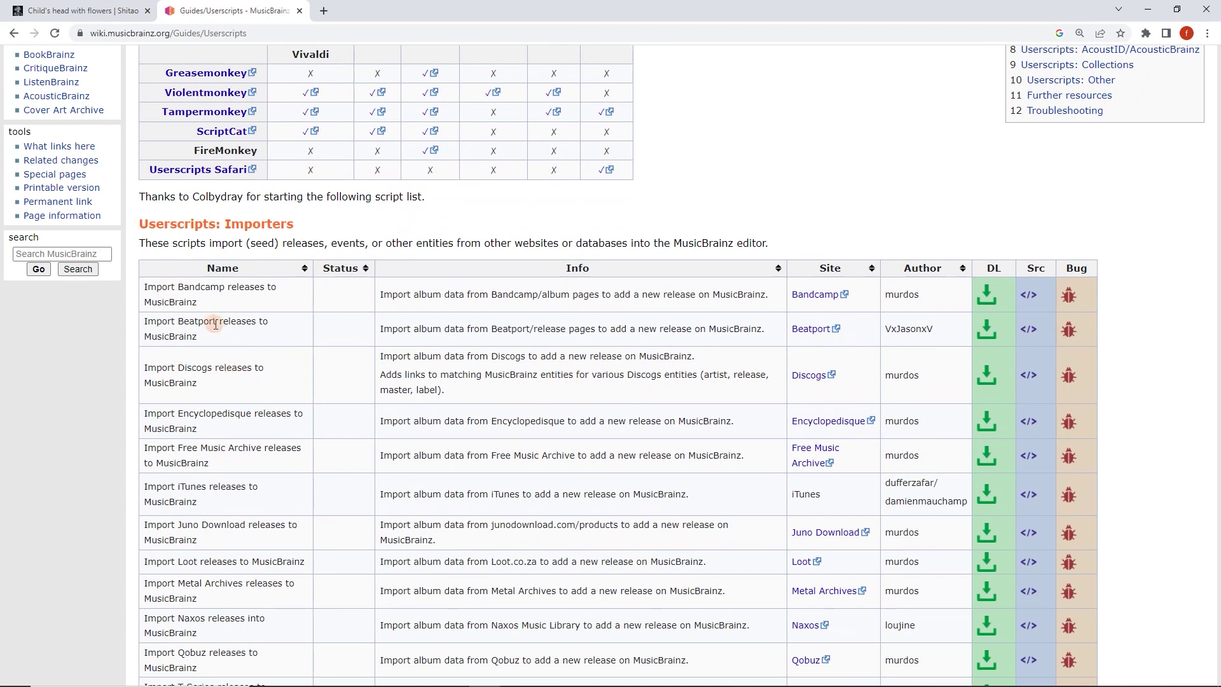
left_click_drag(178, 287, 214, 291)
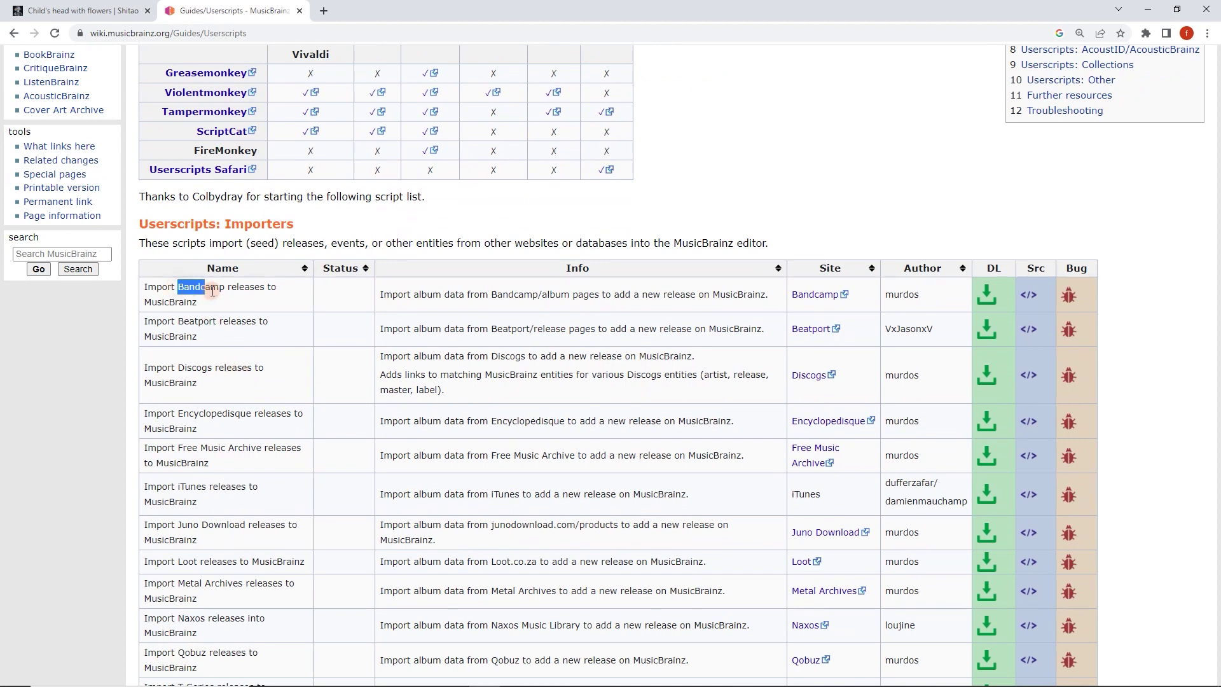
left_click(238, 292)
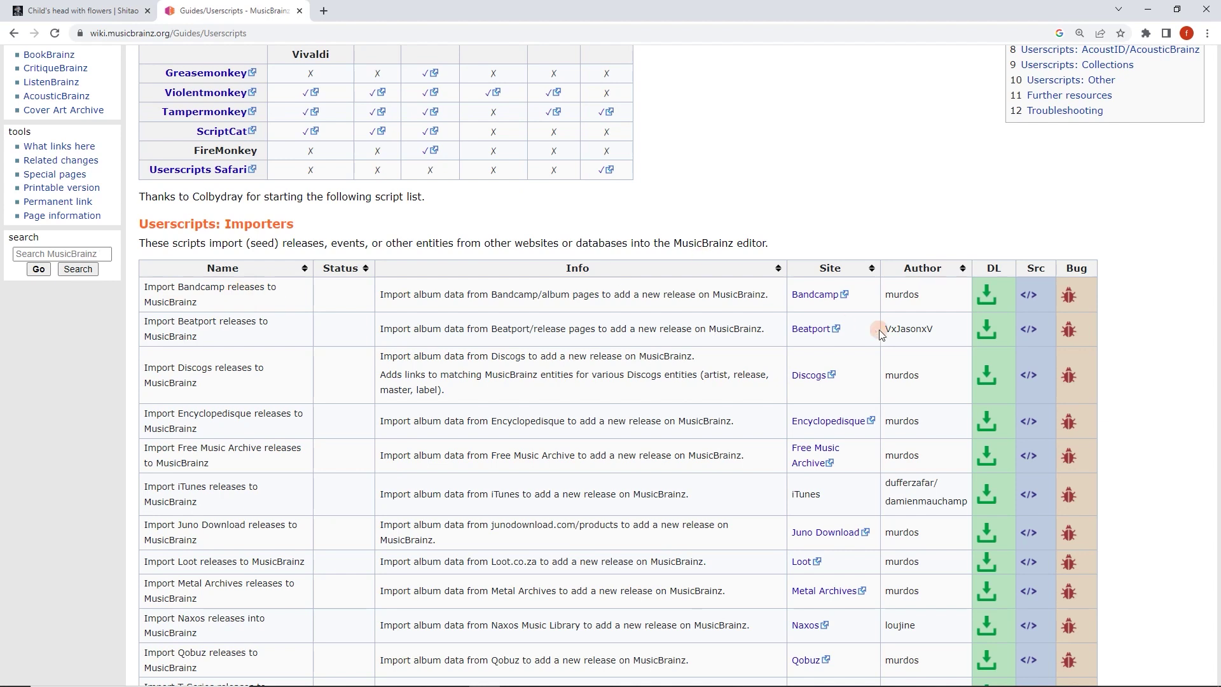
Install the 'Import Bandcamp releases to MusicBrainz' userscript (v2022.5.6.1) in Tampermonkey.
left_click(994, 299)
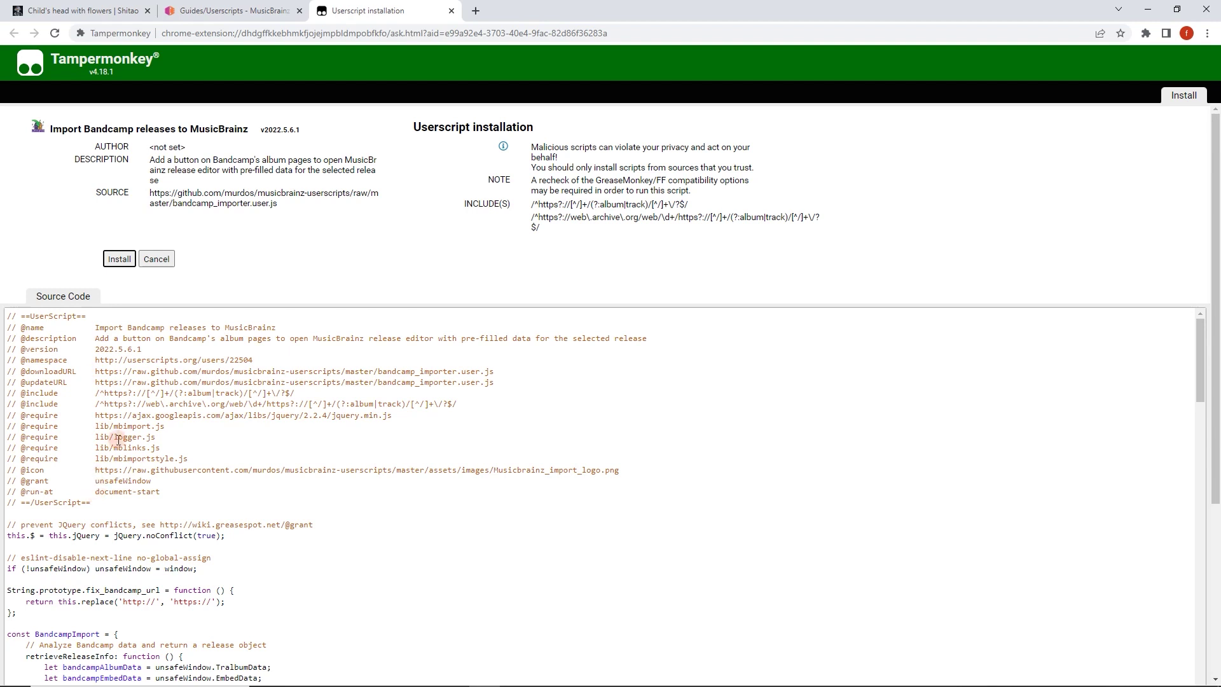
left_click(120, 259)
left_click(324, 219)
scroll(324, 219, "up", 3)
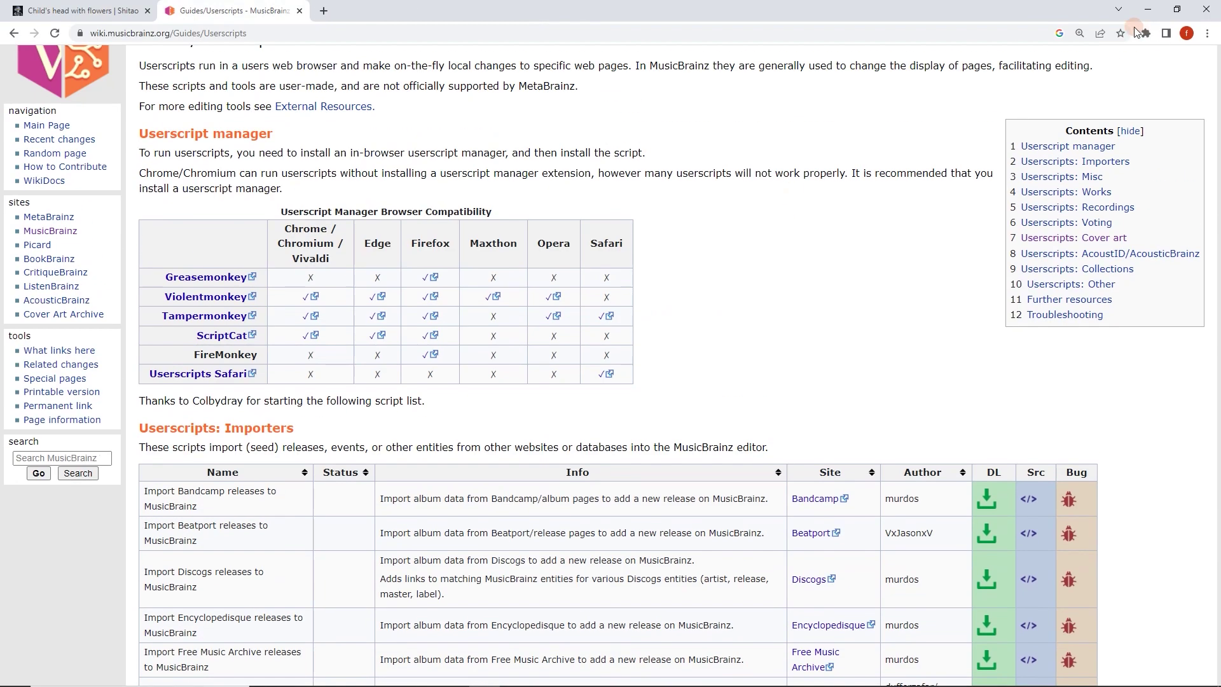
Check the Tampermonkey extension menu, then return to the 'Child's head with flowers' Bandcamp page.
left_click(1145, 37)
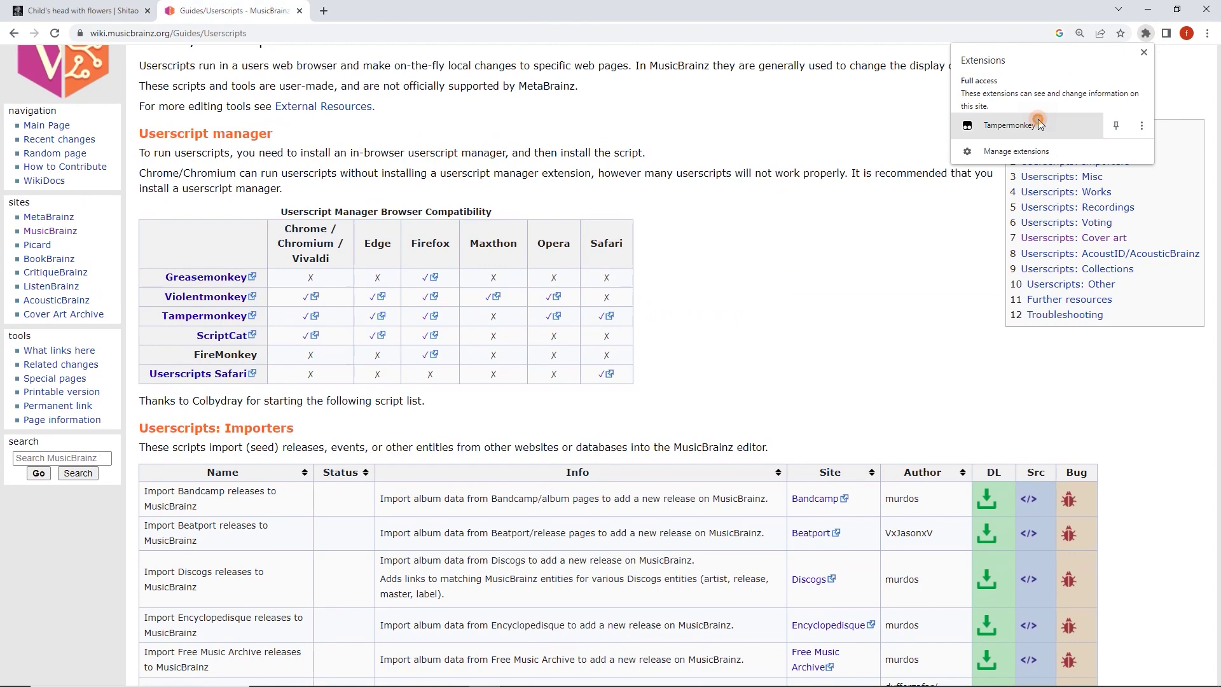
left_click(1014, 122)
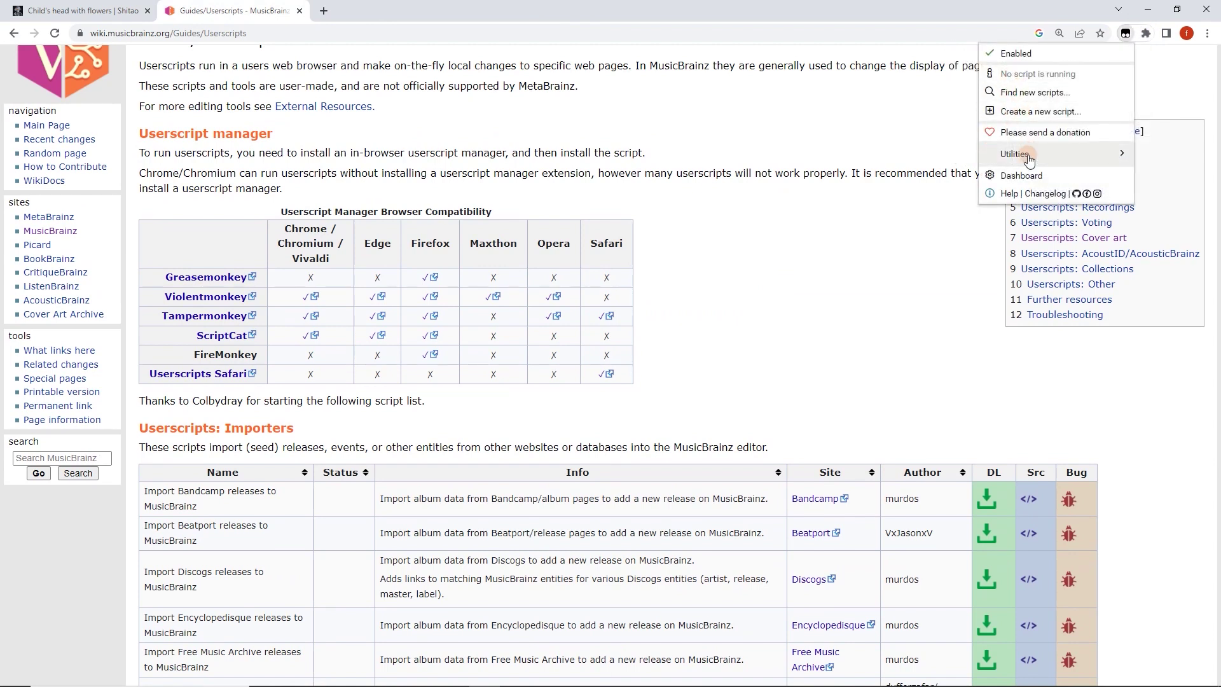
left_click(89, 11)
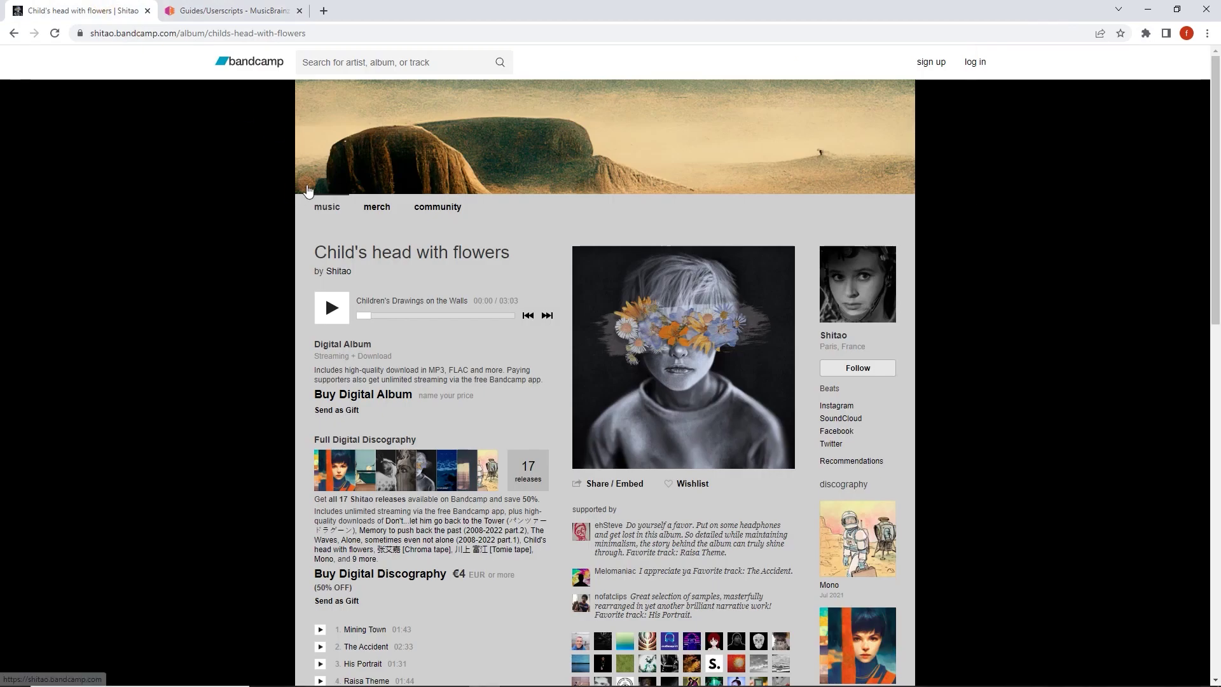
right_click(268, 196)
left_click(297, 232)
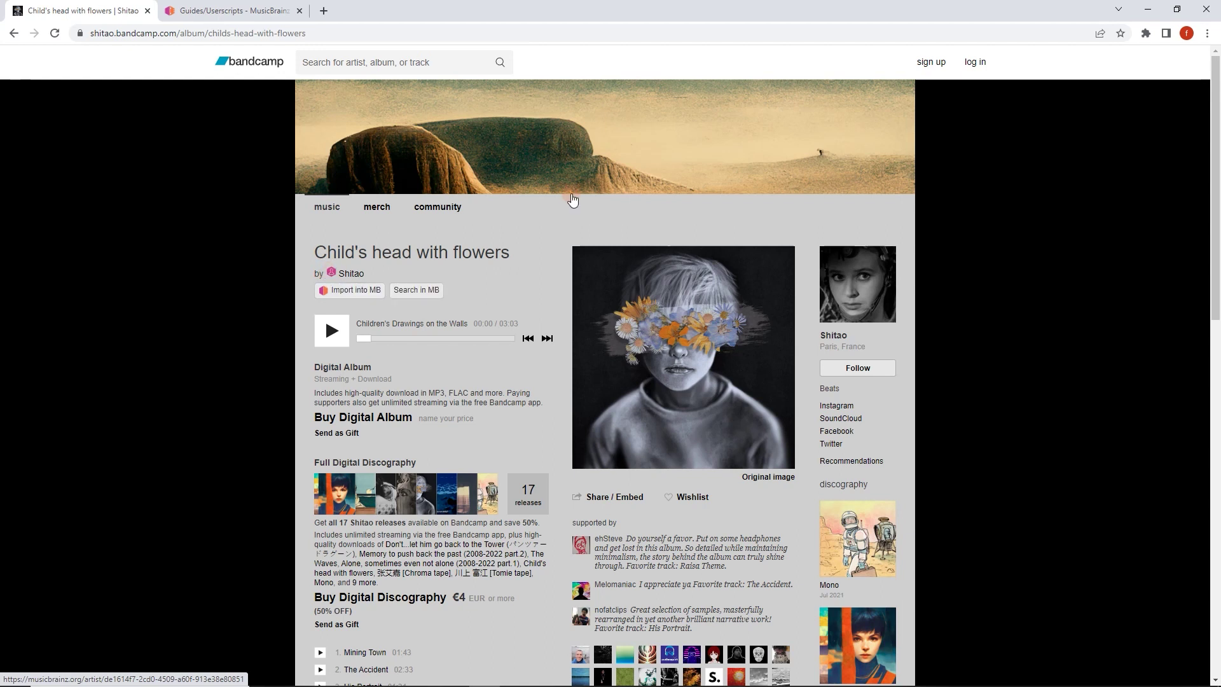
left_click(1145, 38)
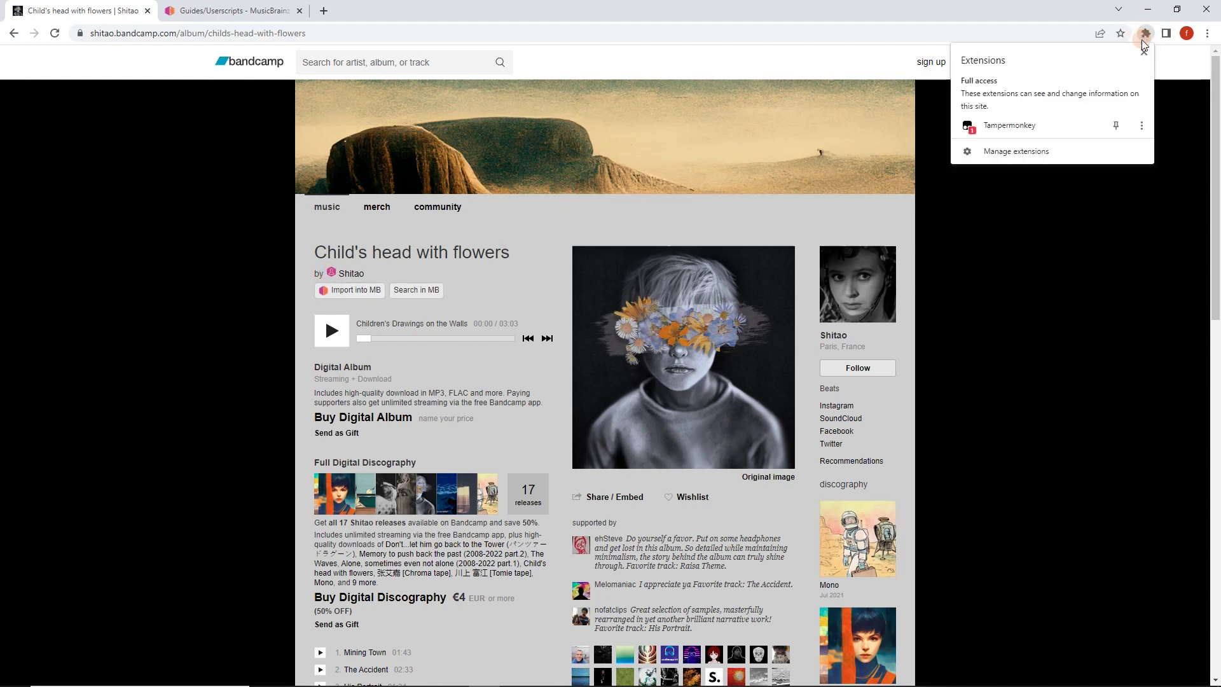
left_click(1035, 123)
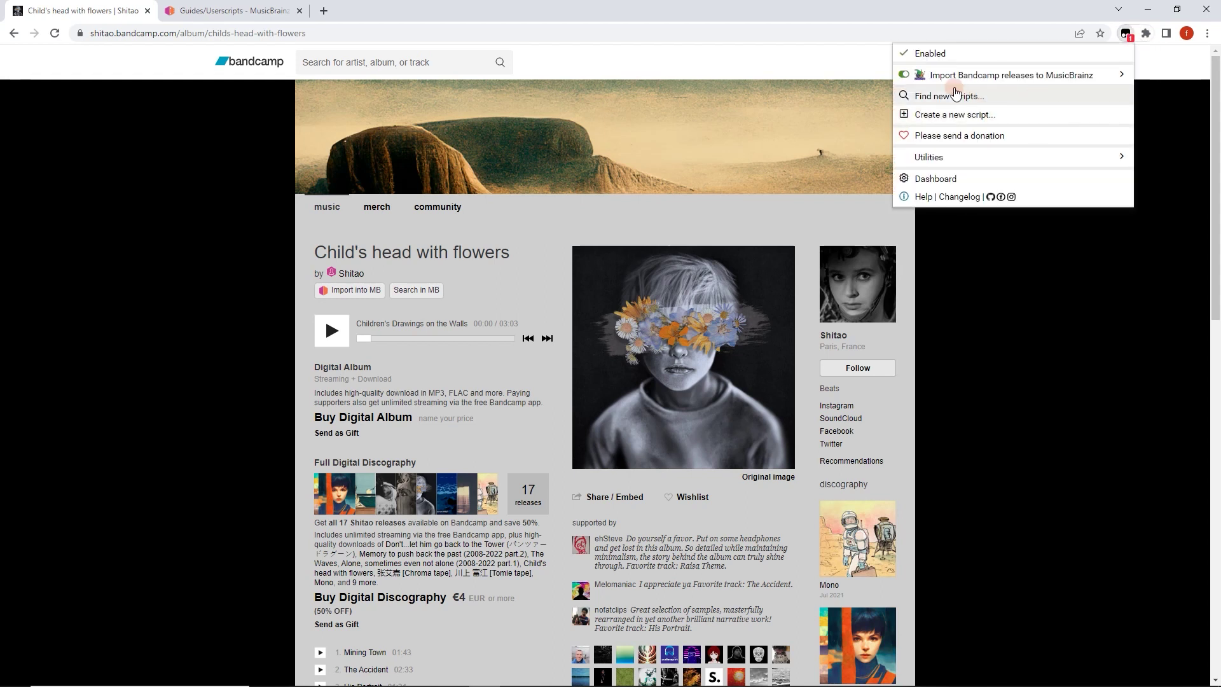
left_click(905, 75)
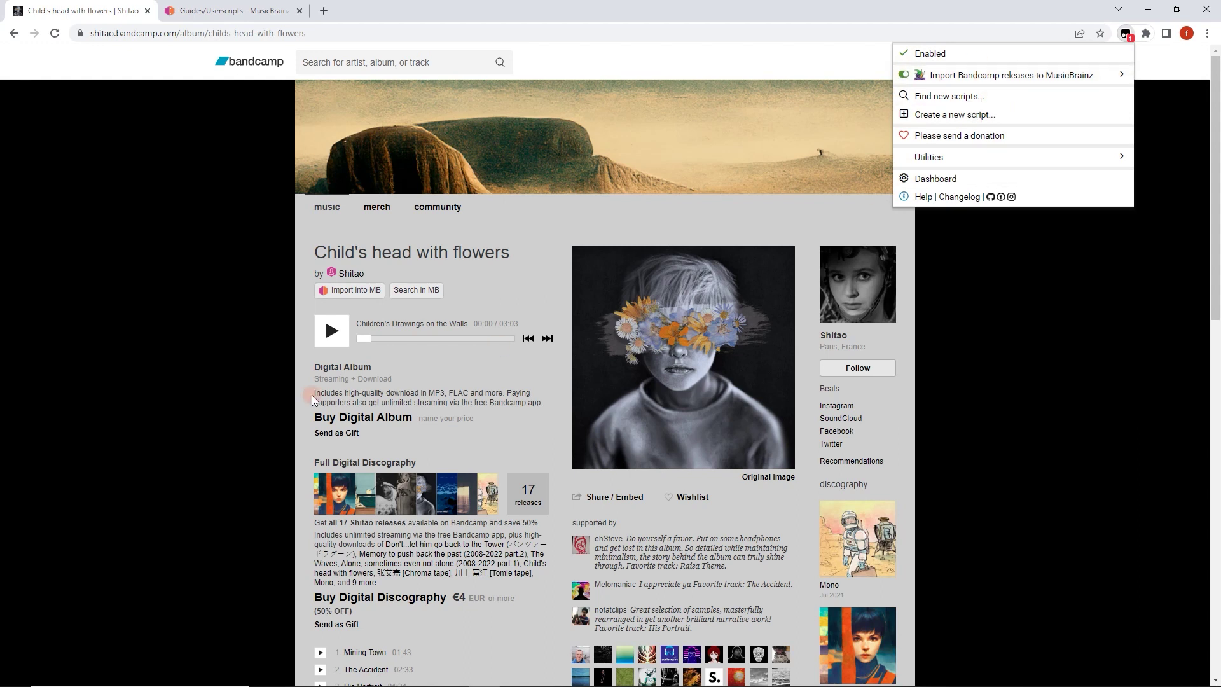
left_click(270, 258)
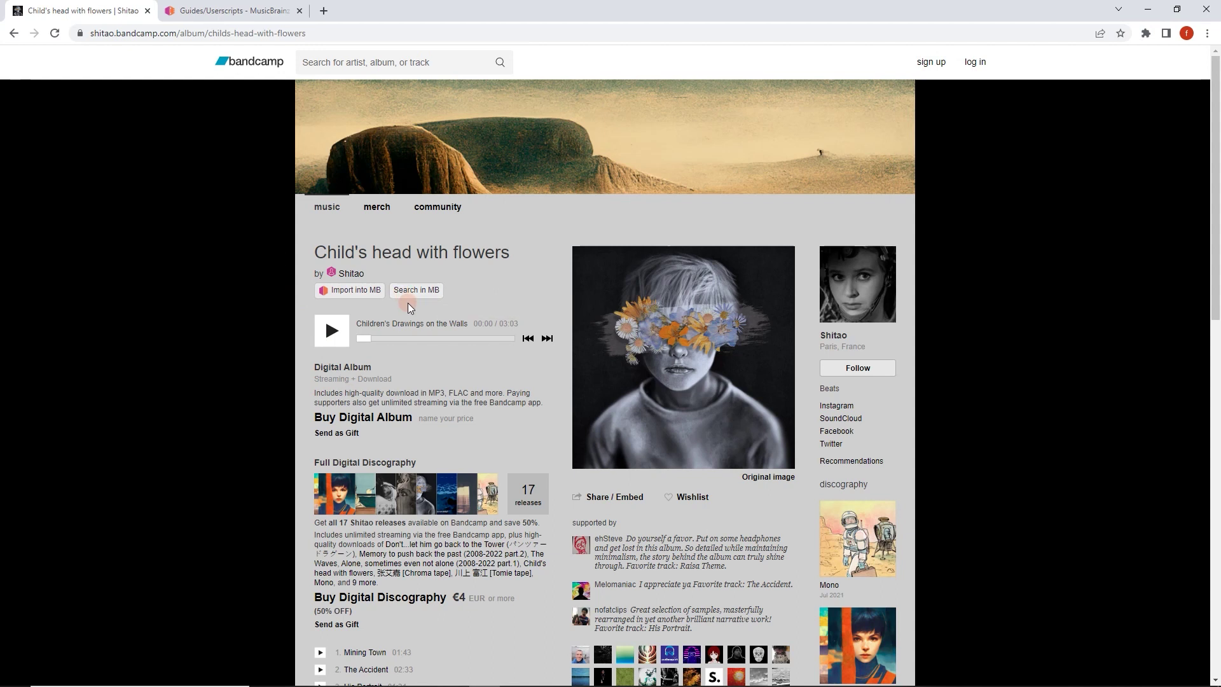
Import the Bandcamp album into MusicBrainz, glancing at the submitted data before continuing.
left_click(367, 295)
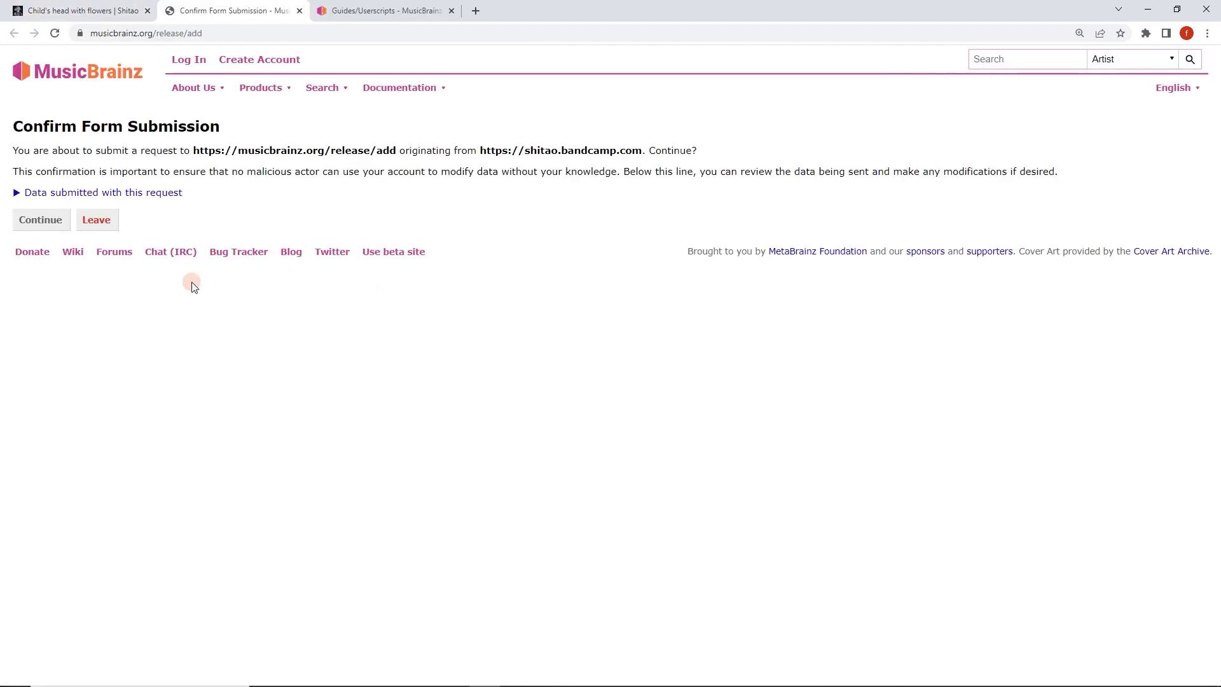
left_click(18, 192)
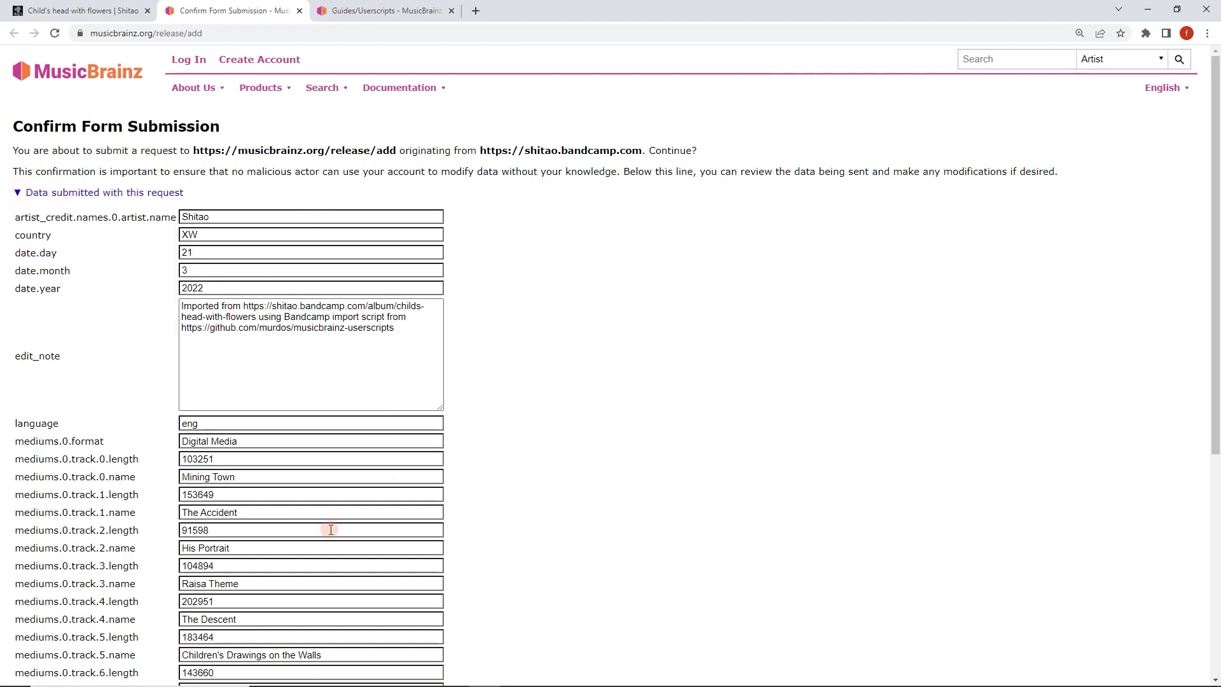
left_click(23, 197)
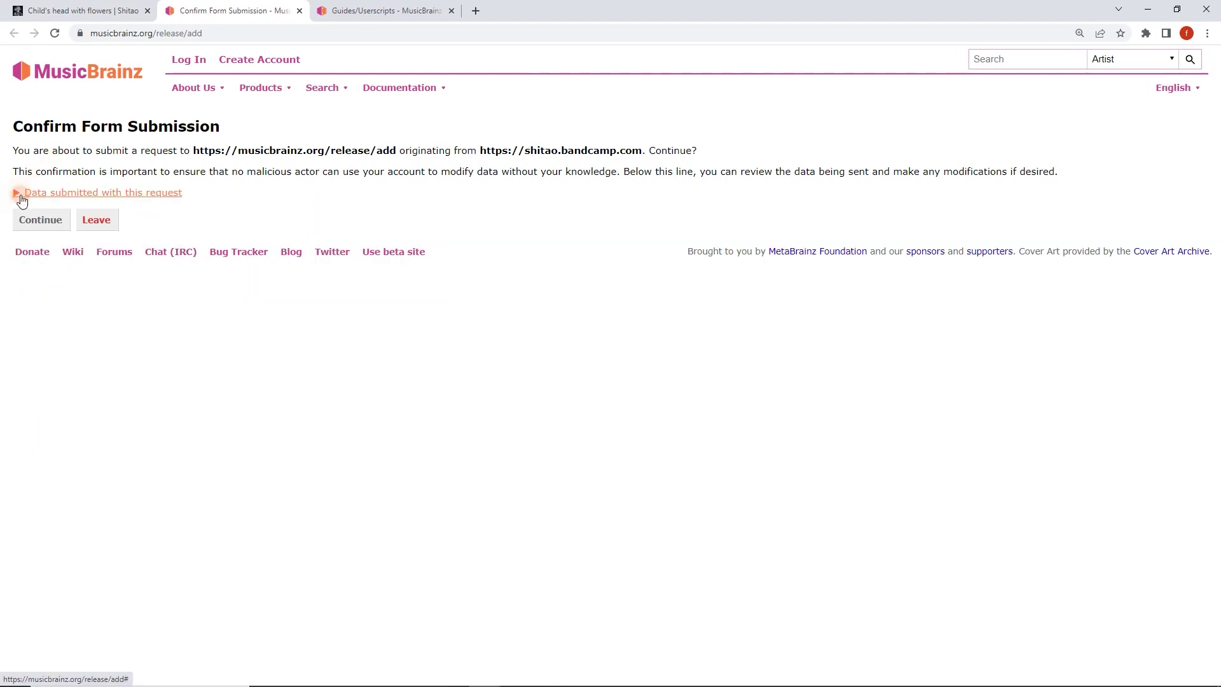
left_click(61, 221)
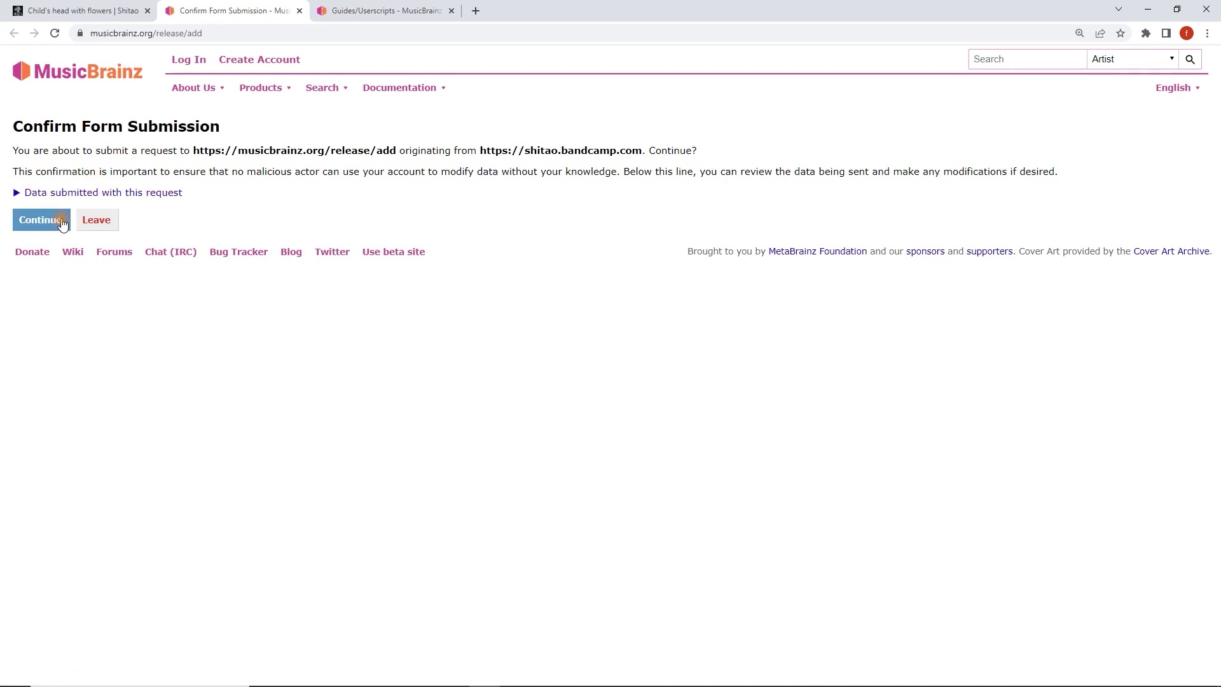
left_click(59, 216)
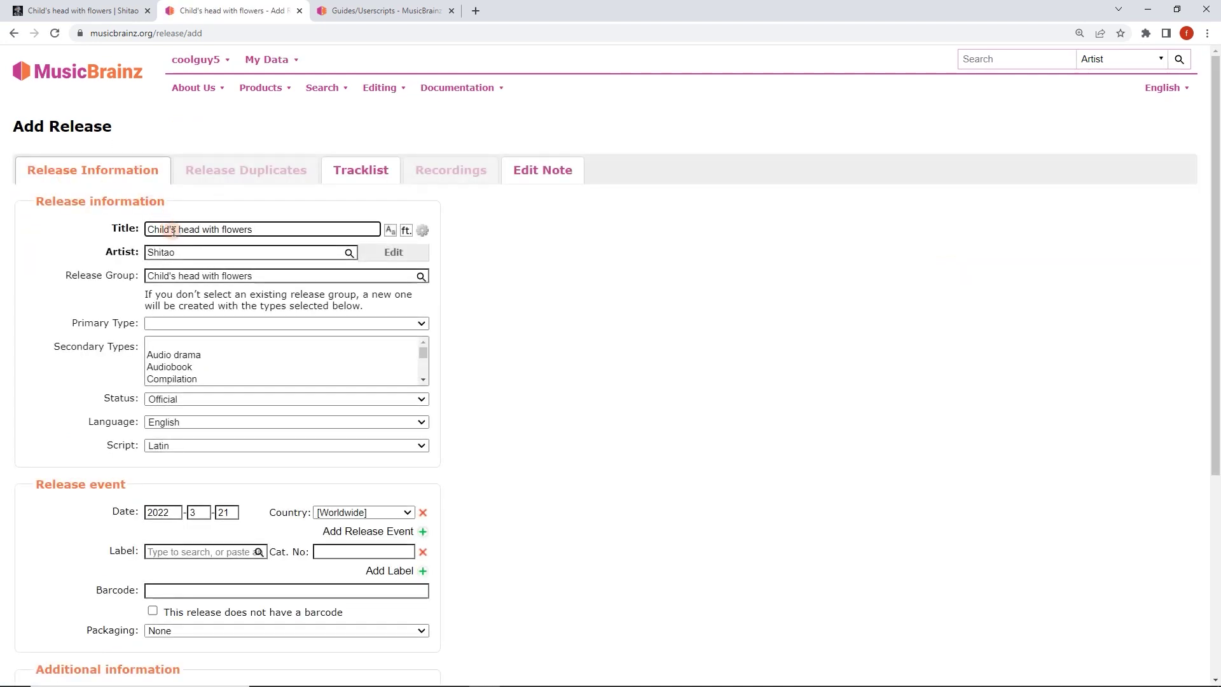
Review the prefilled artist name, the imported tracklist and the release information form.
left_click(184, 249)
scroll(187, 254, "down", 3)
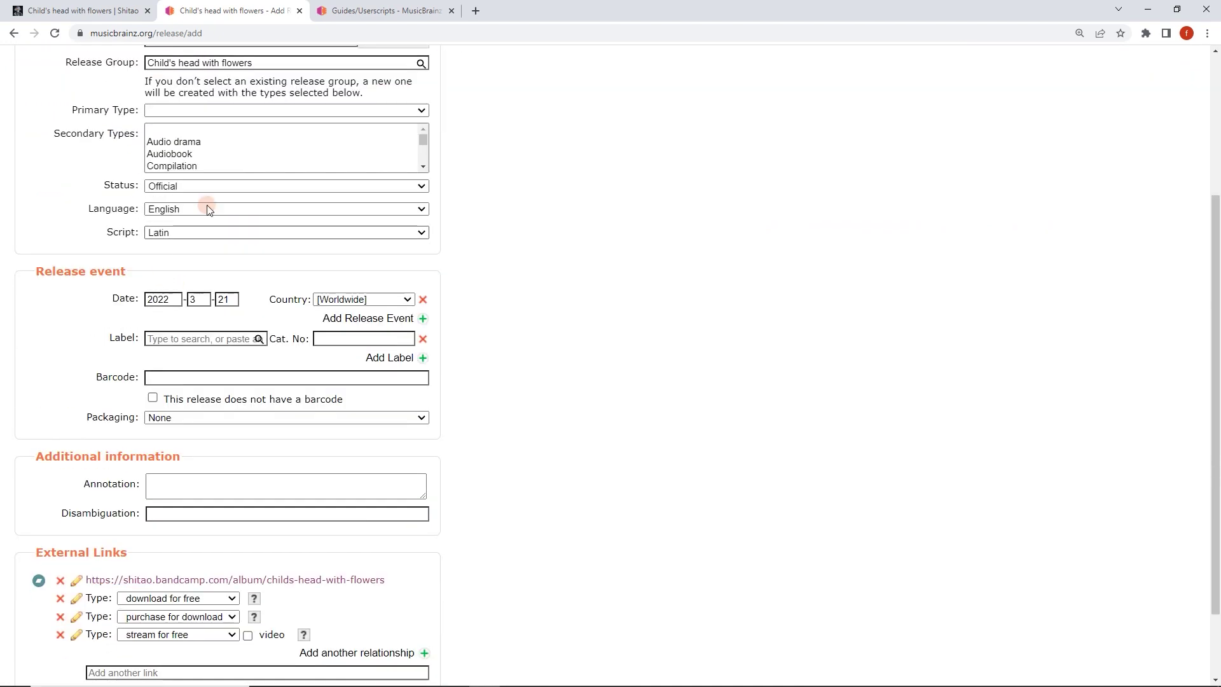
scroll(173, 267, "down", 2)
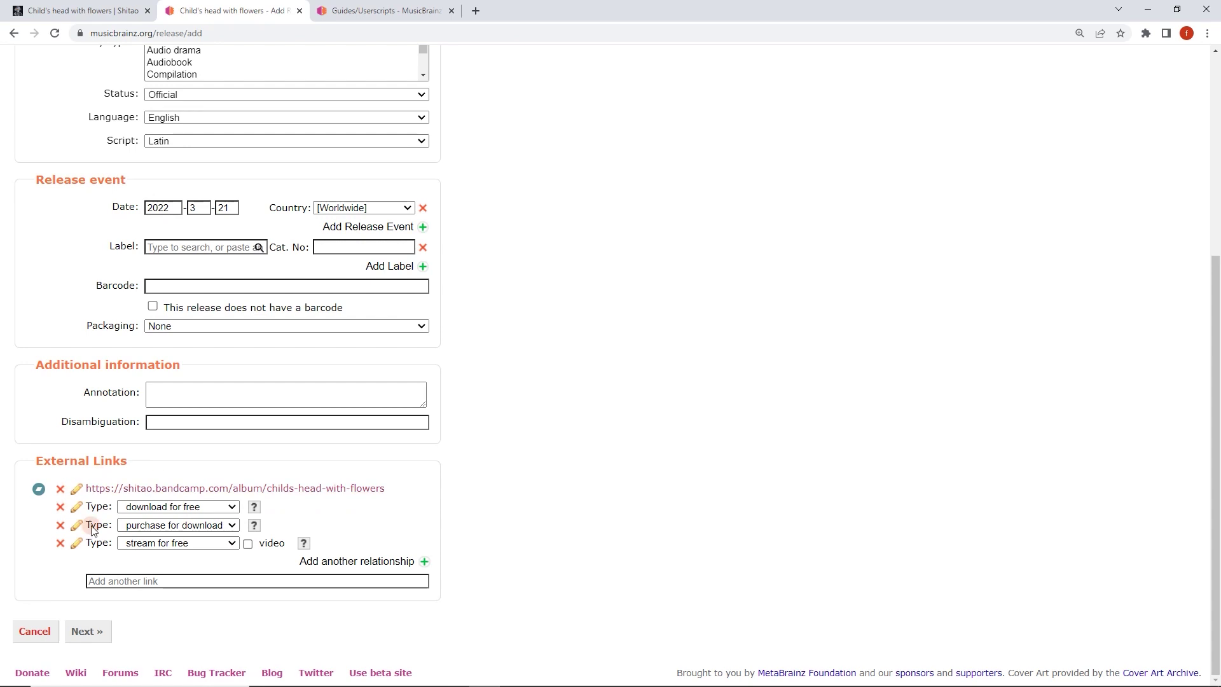
scroll(357, 390, "up", 4)
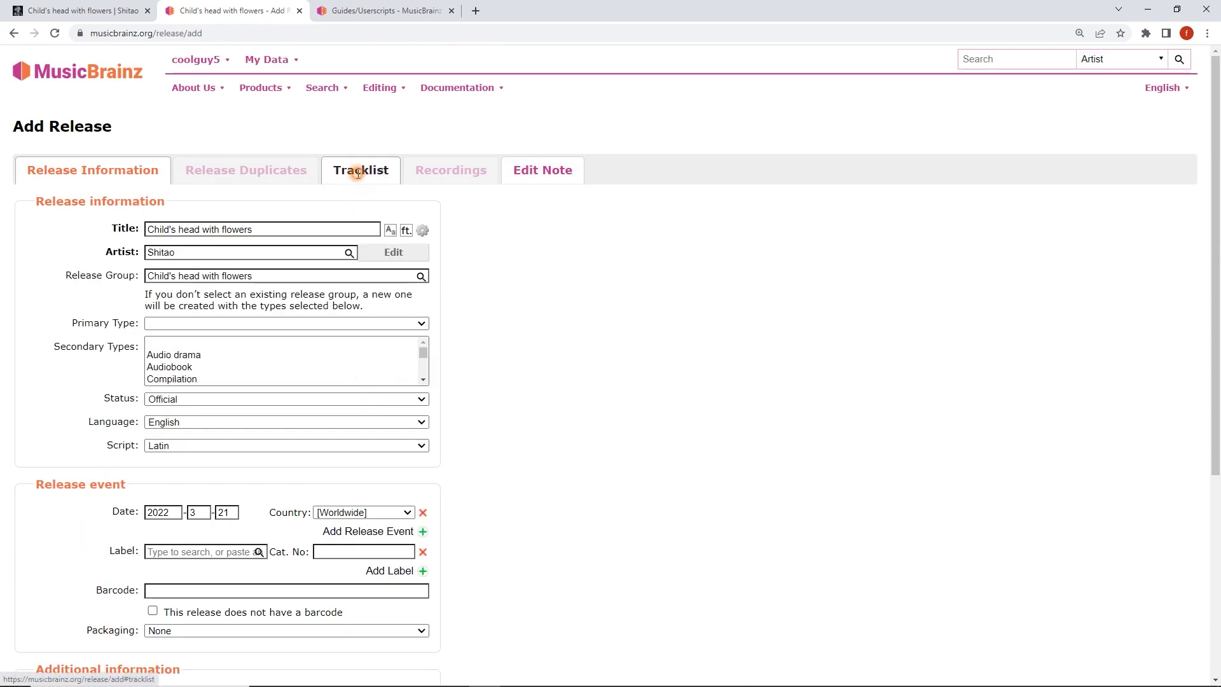
left_click(348, 170)
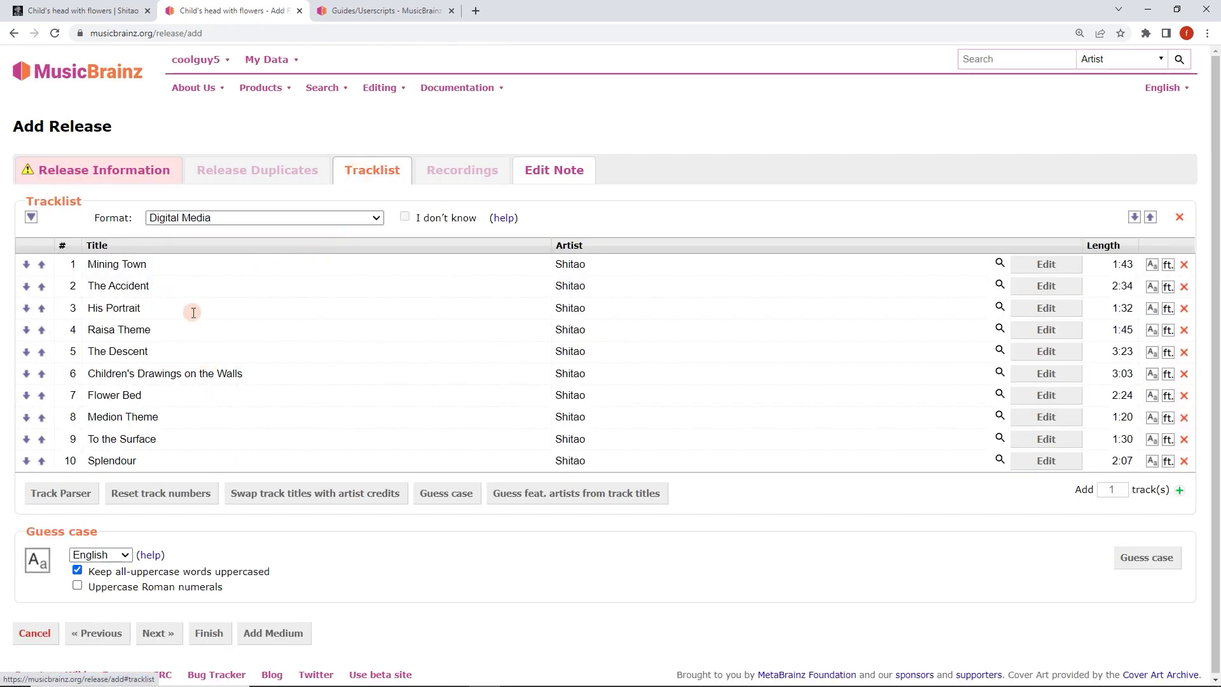
left_click(133, 181)
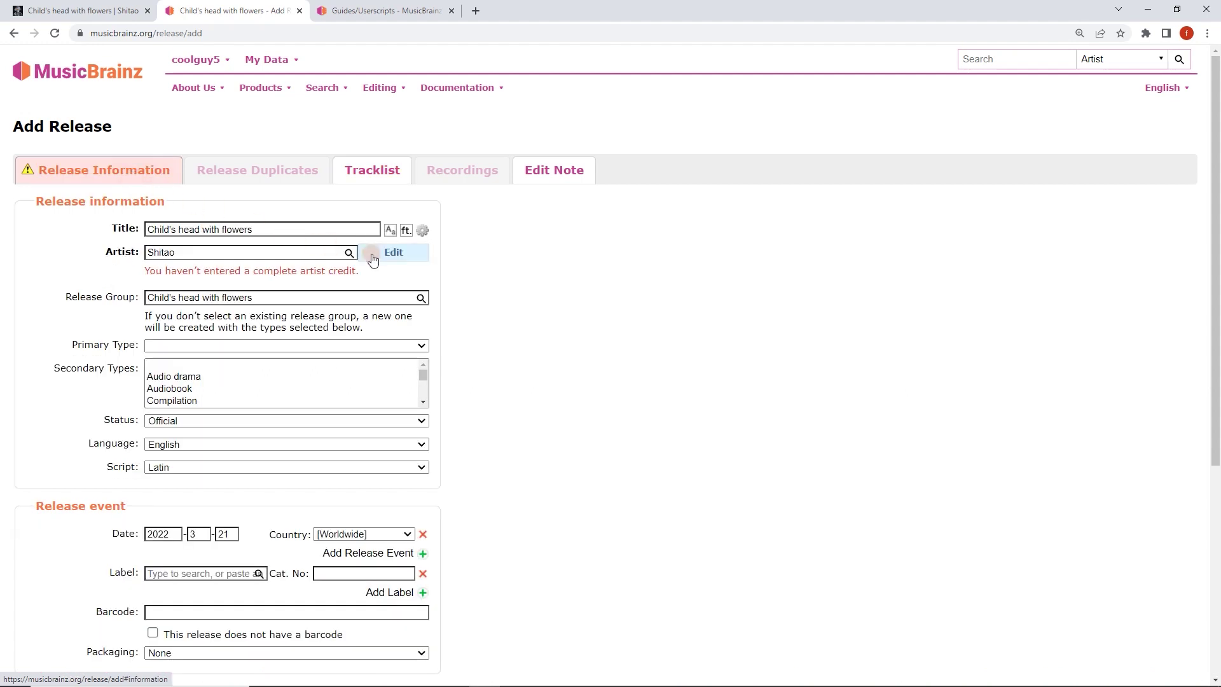
left_click(349, 254)
left_click(541, 243)
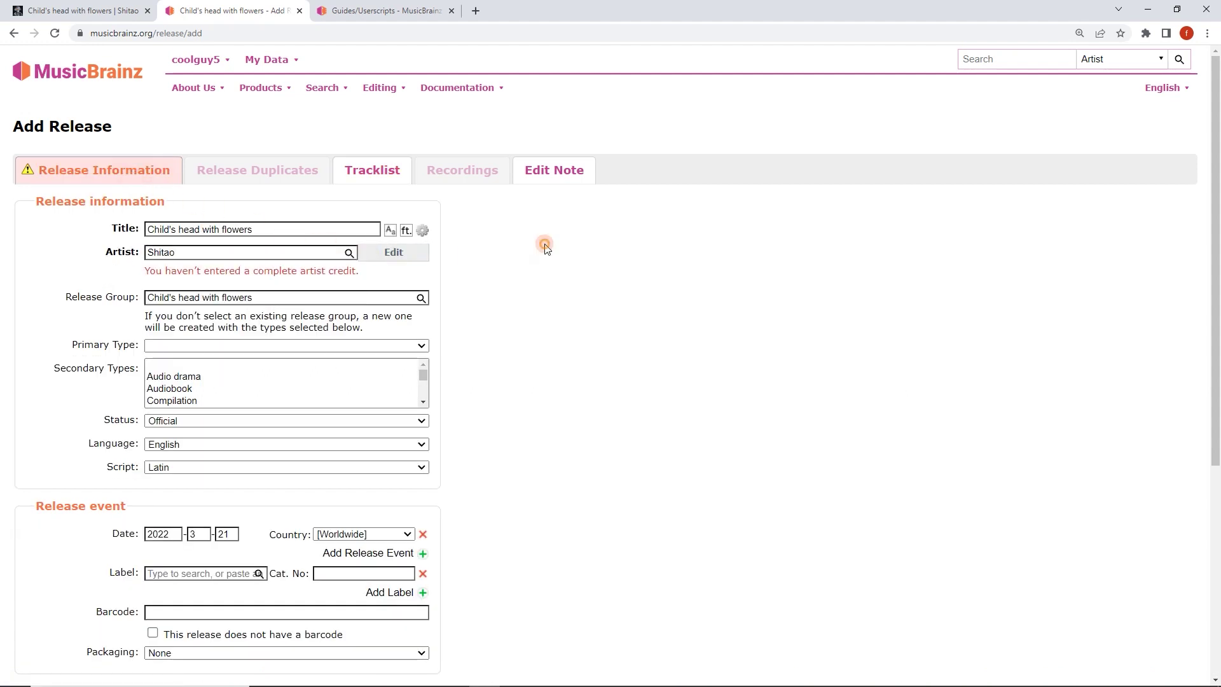
Title-case the release title and link the artist credit to the French beatmaker Shitao.
left_click(389, 230)
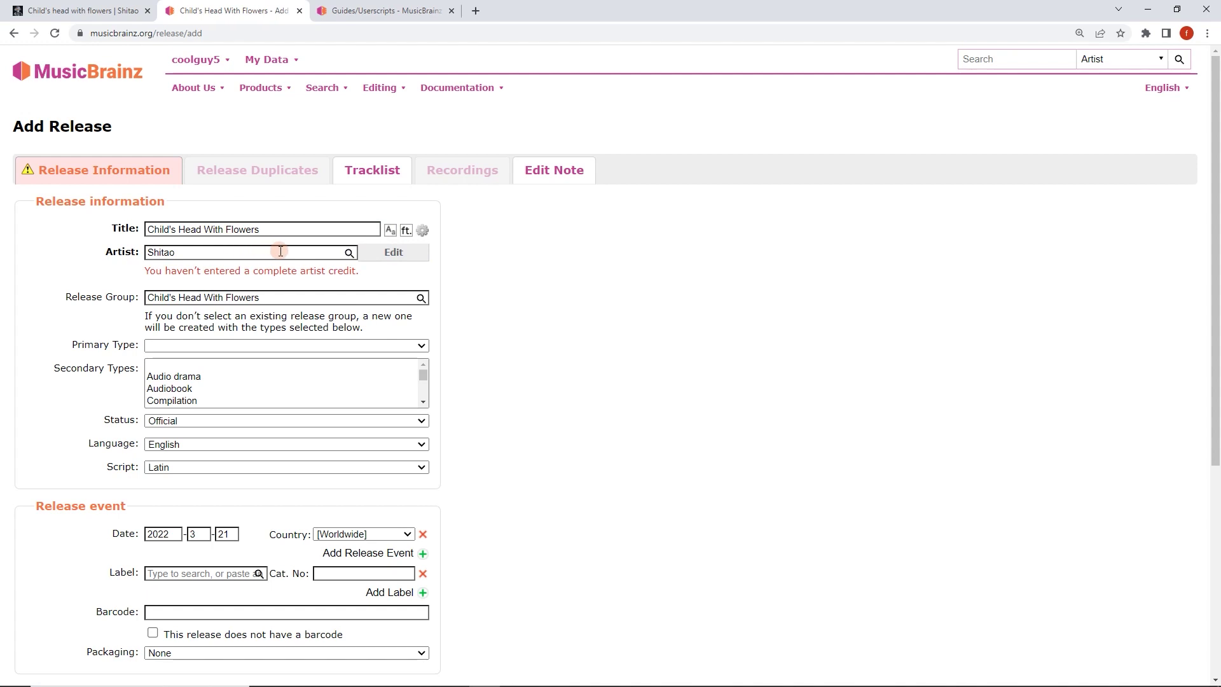
left_click(348, 253)
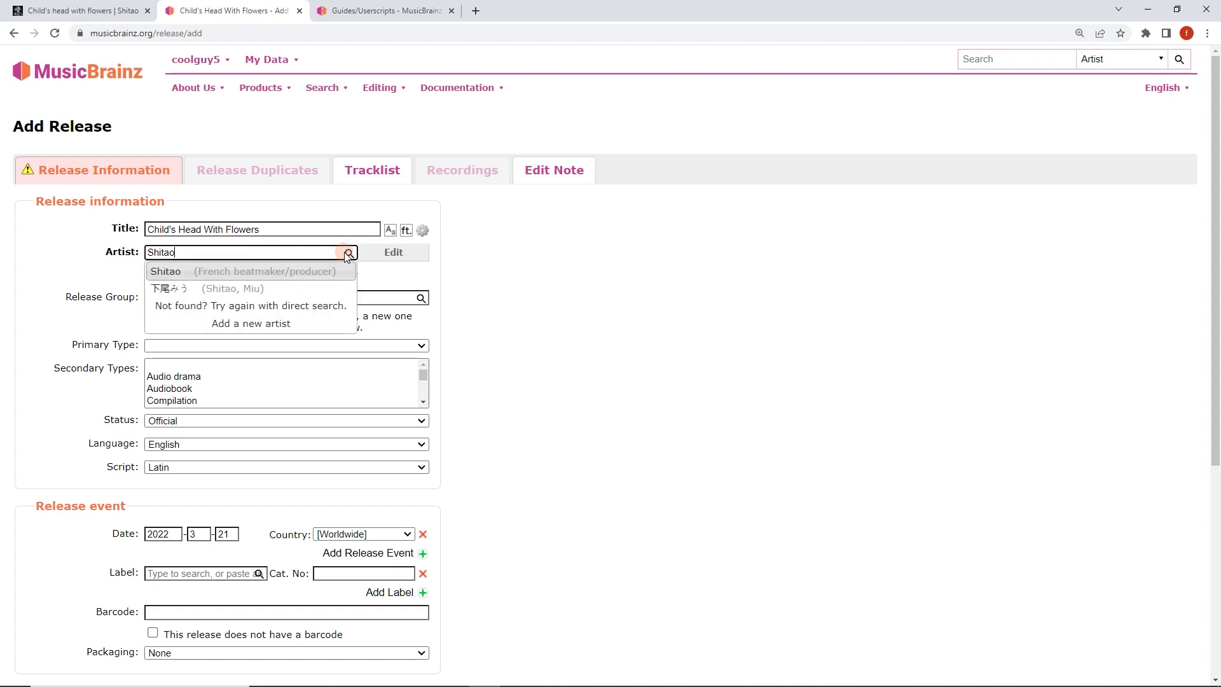
left_click(174, 271)
left_click(173, 272)
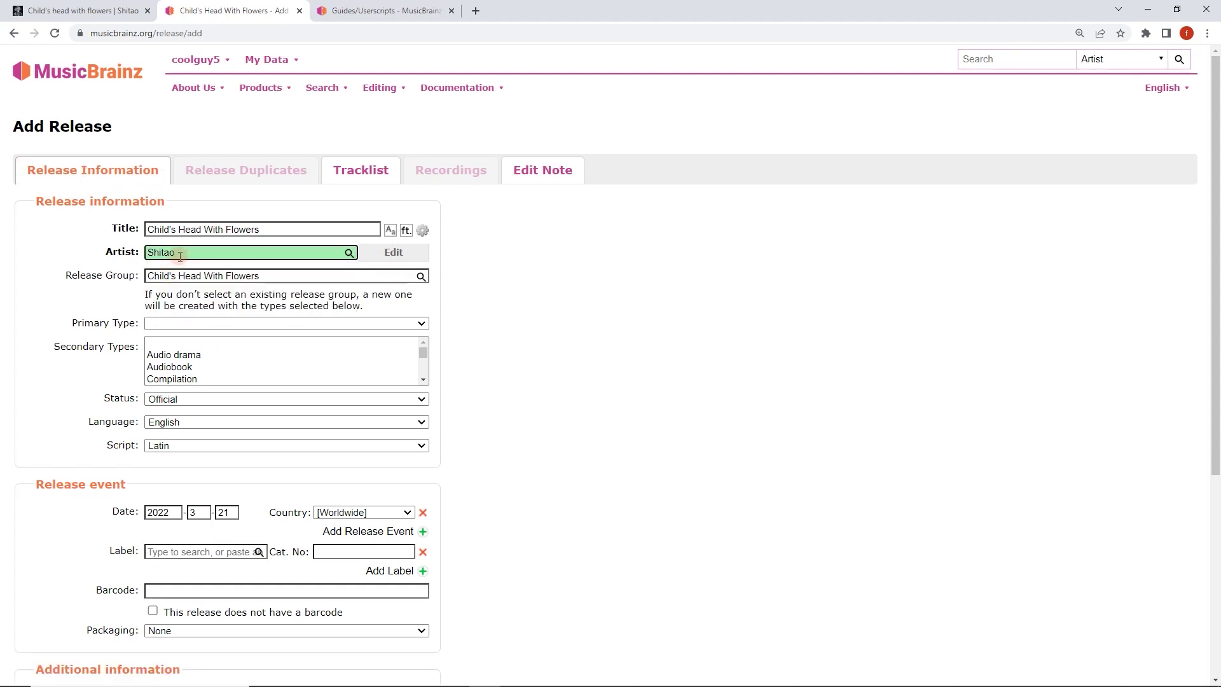
left_click(226, 261)
scroll(226, 261, "down", 2)
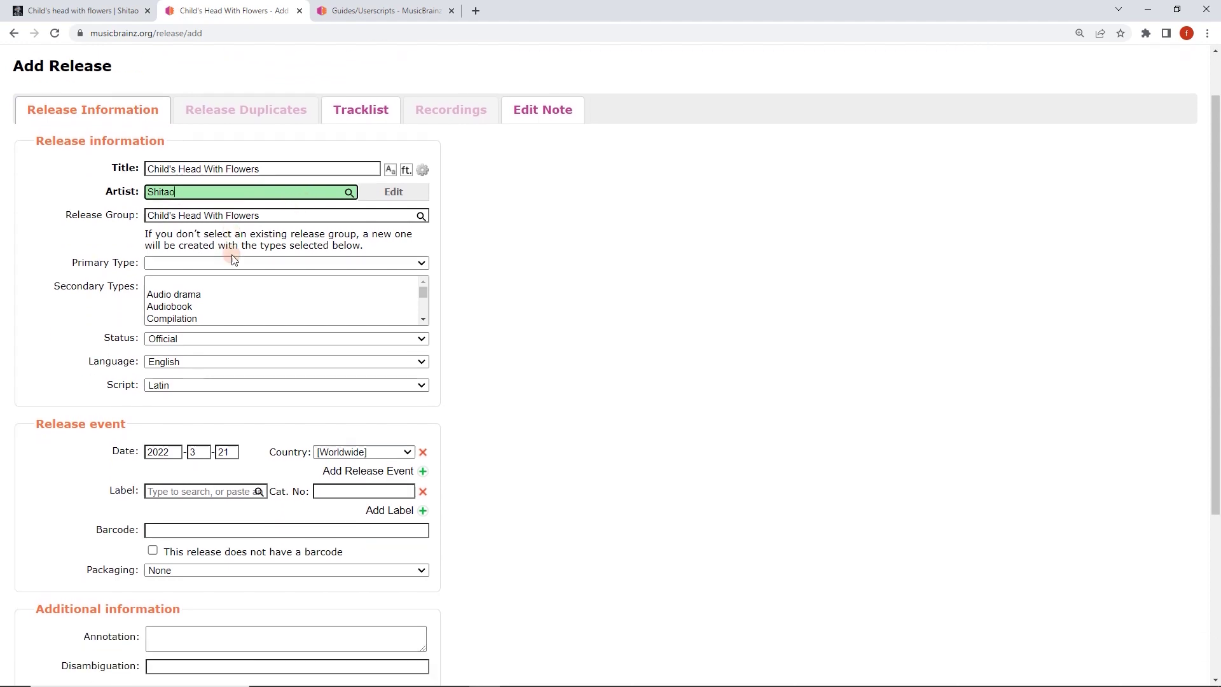
Choose Album as the release's primary type, with status left as Official.
left_click(197, 226)
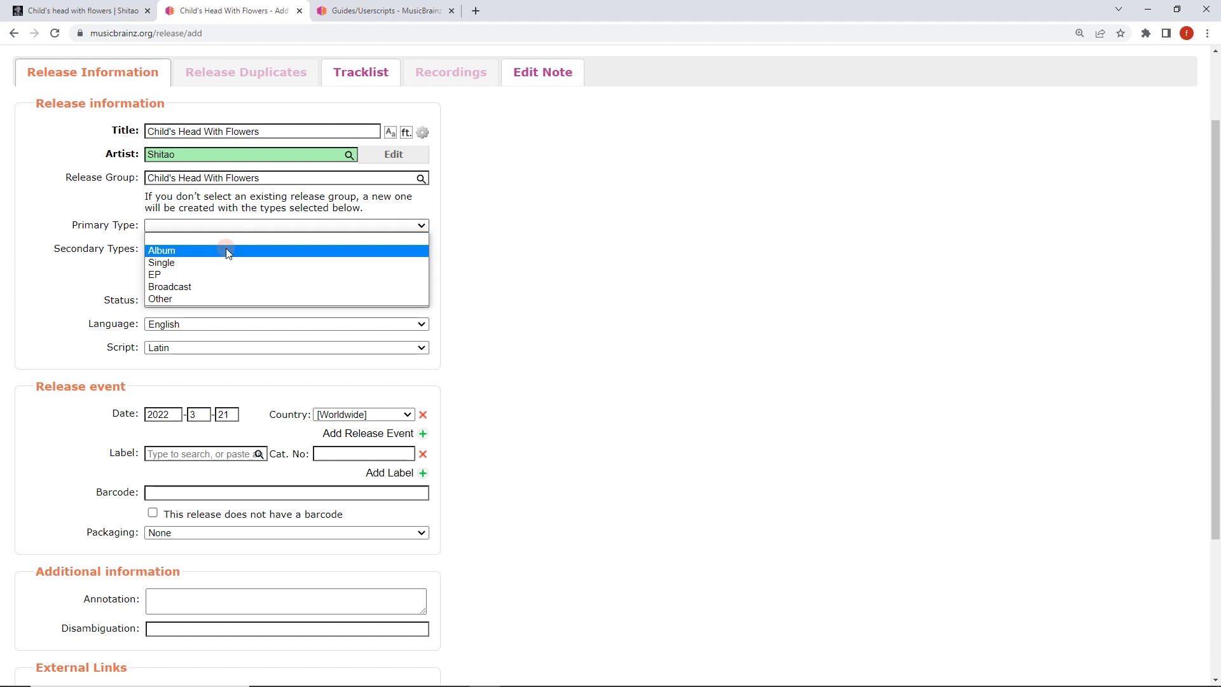
left_click(174, 251)
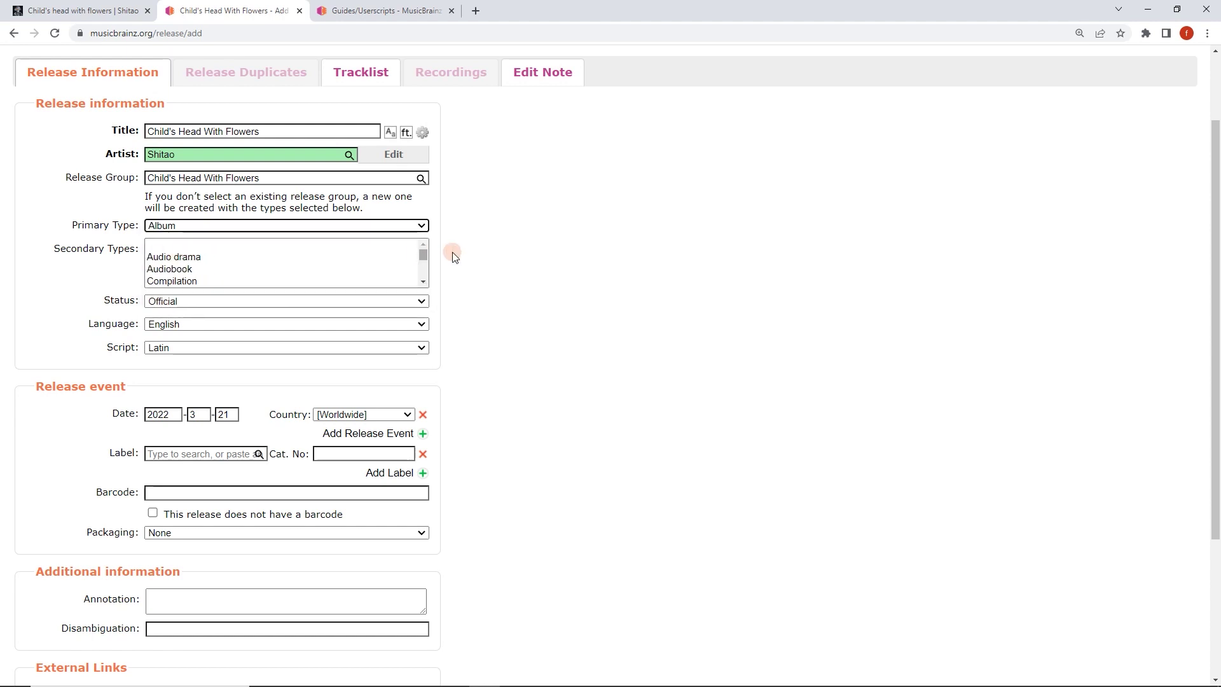
scroll(461, 248, "down", 1)
scroll(232, 225, "down", 3)
scroll(228, 222, "up", 3)
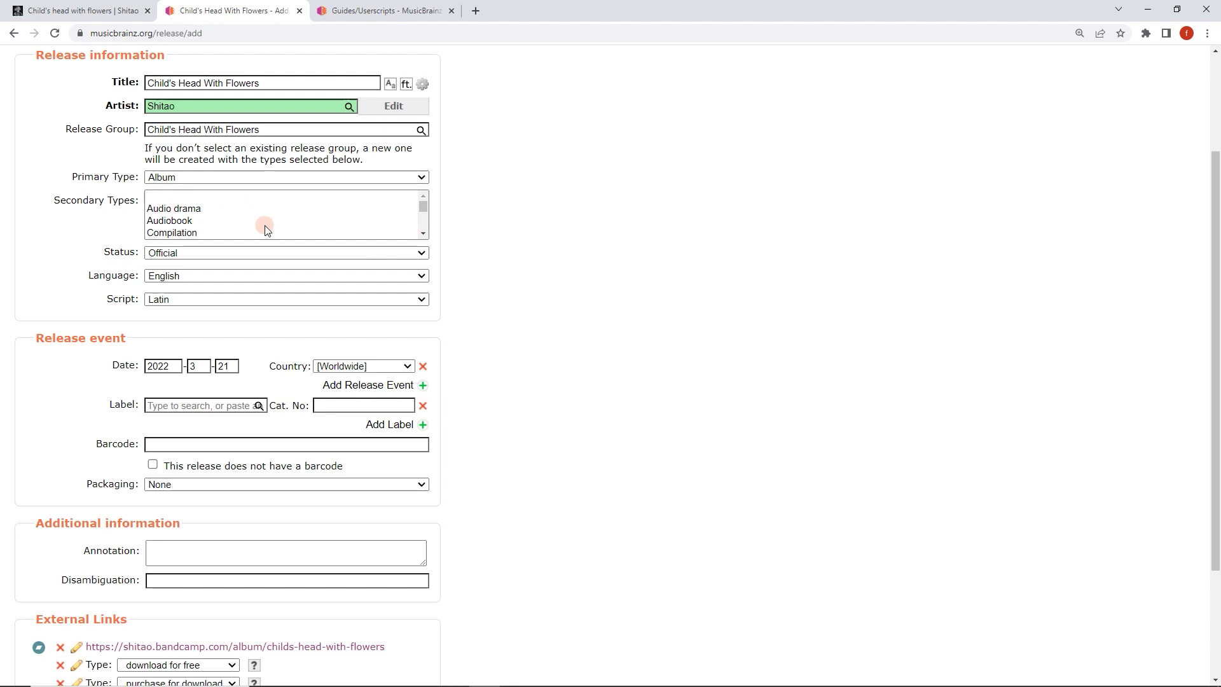
Look over the track list on the Bandcamp album page, then return to the MusicBrainz form.
key("ctrl+shift+Tab")
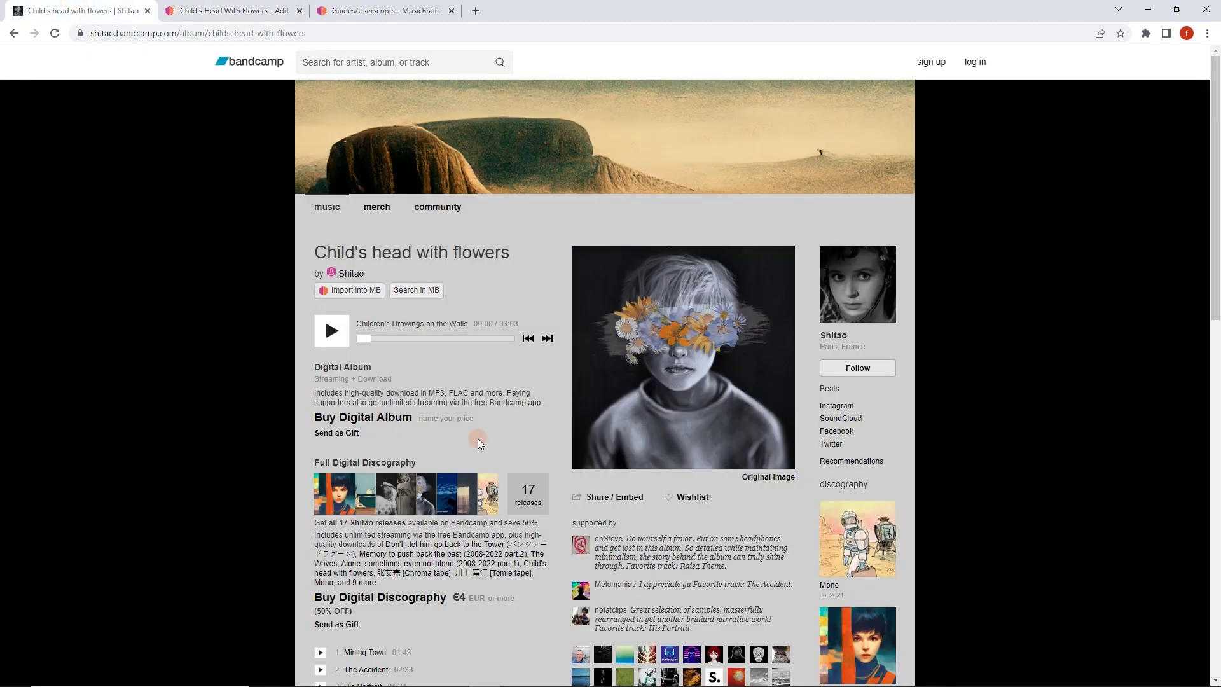
scroll(441, 433, "down", 5)
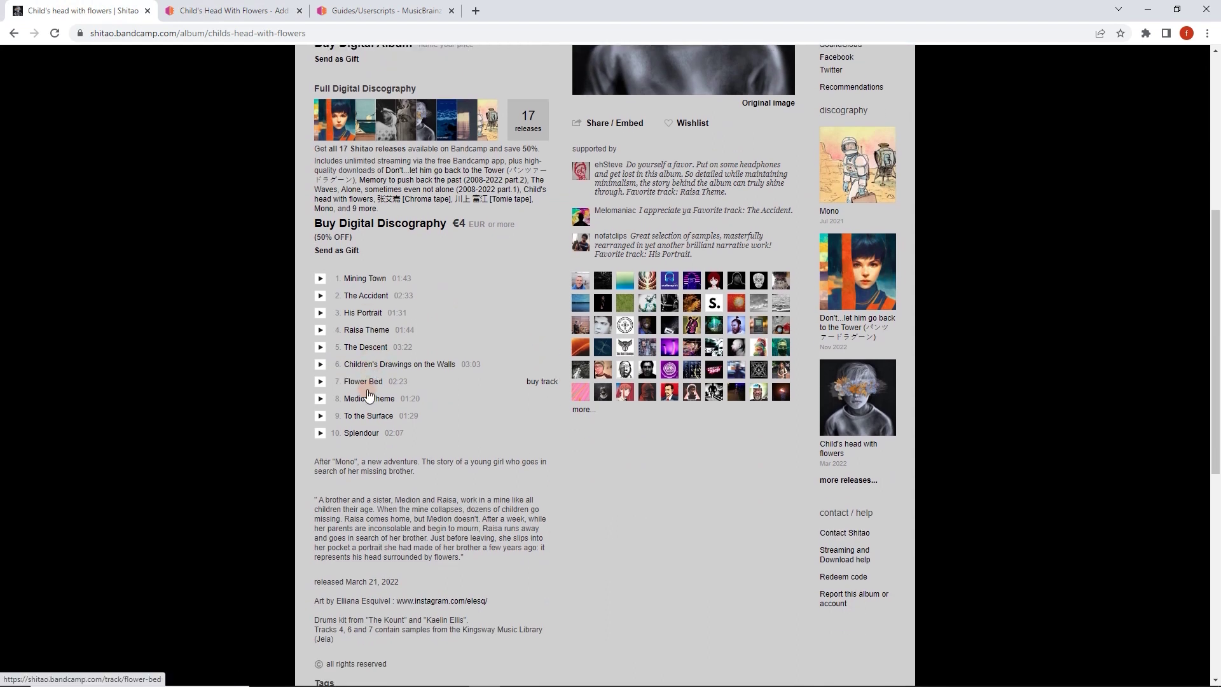
key("ctrl+Tab")
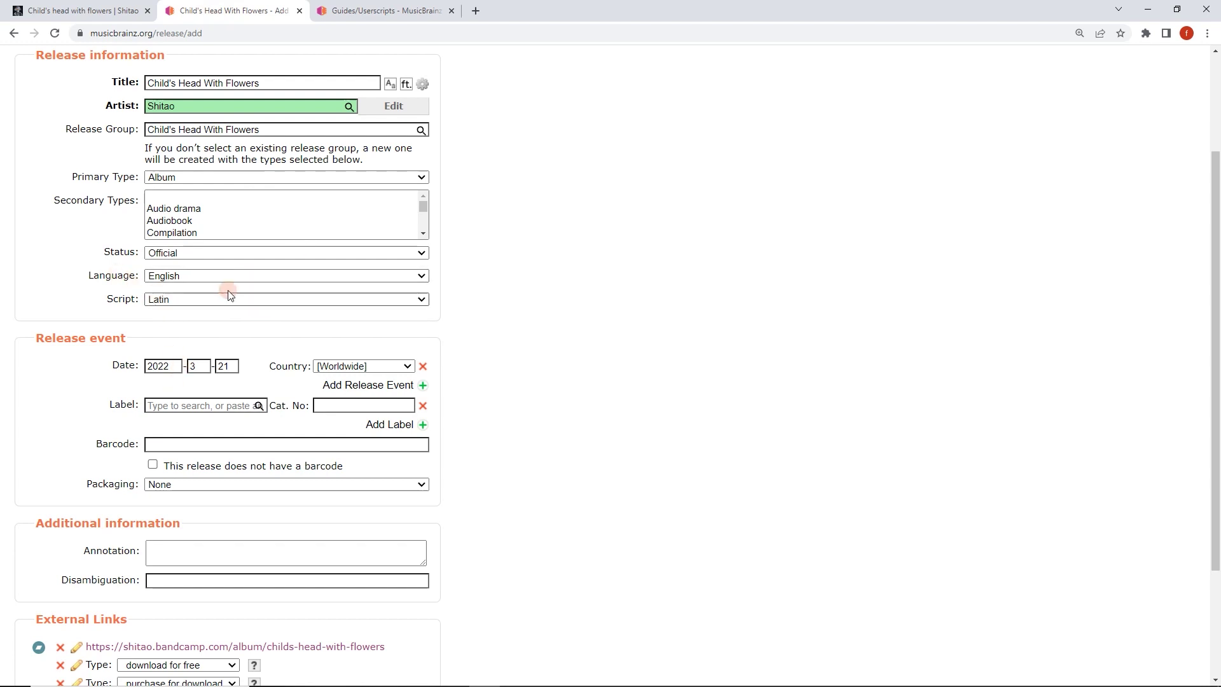
Keep Worldwide as the country for the 2022-3-21 release event.
scroll(254, 335, "down", 2)
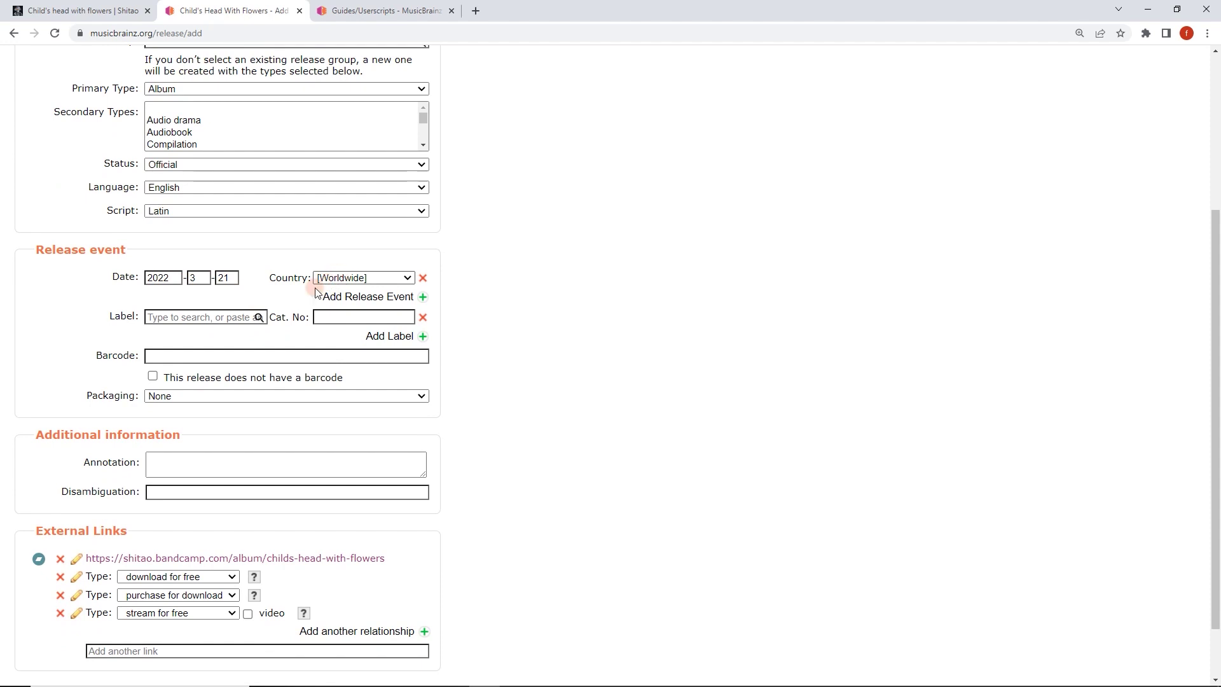
left_click(348, 284)
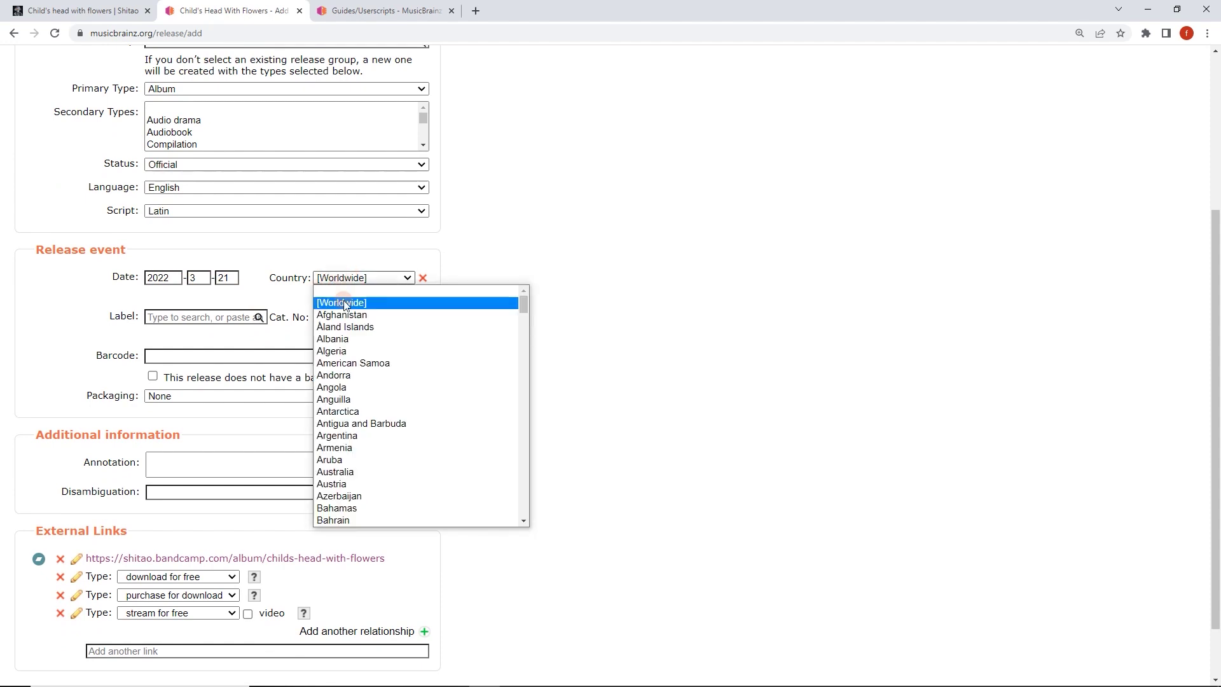
left_click(345, 304)
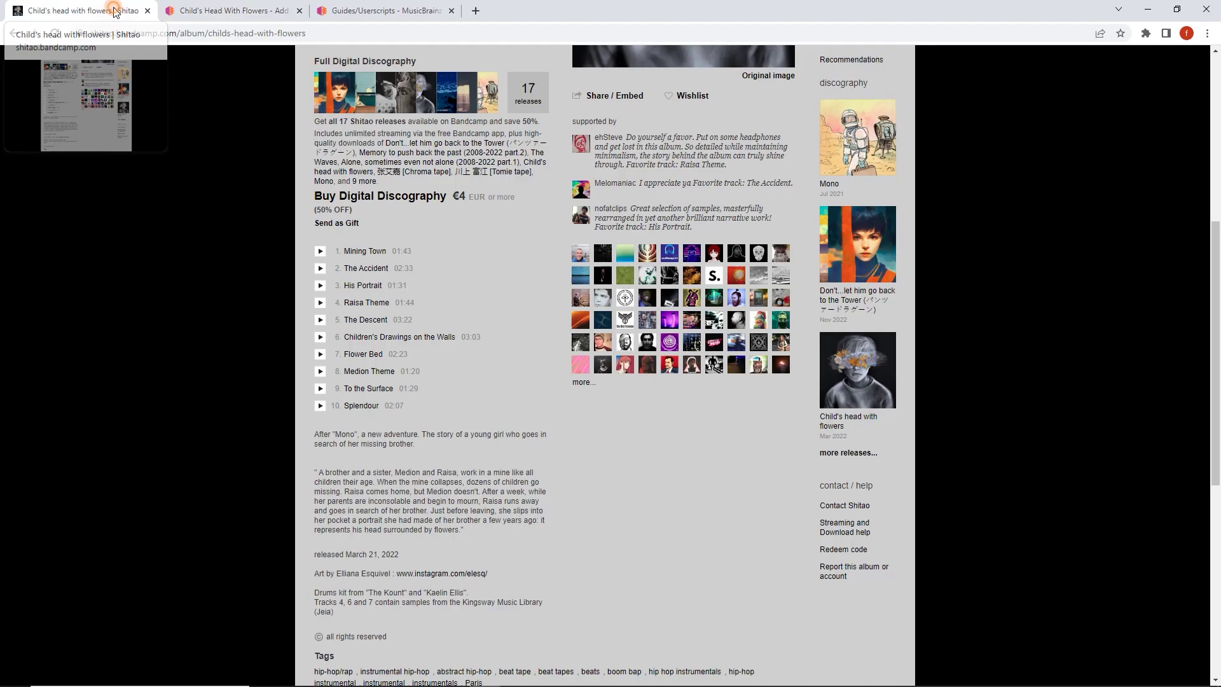
Review the Bandcamp album's track list, March 21, 2022 release date, credits and tags.
left_click(116, 11)
left_click(238, 3)
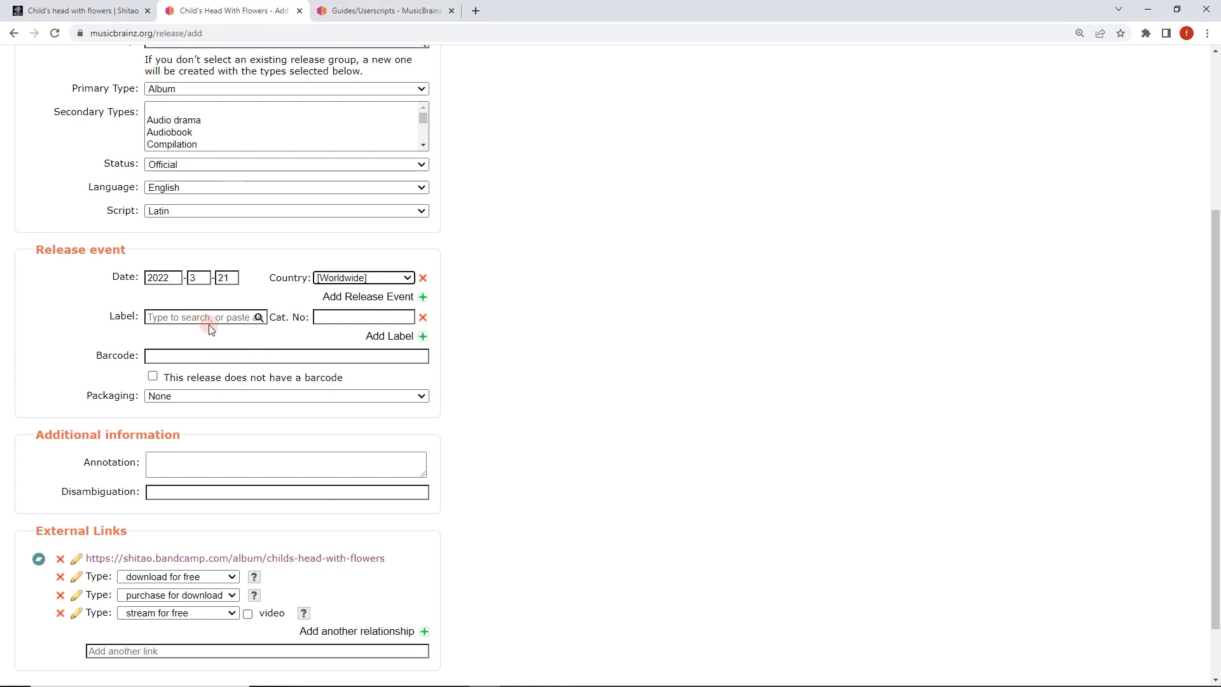
left_click(122, 11)
scroll(399, 489, "down", 2)
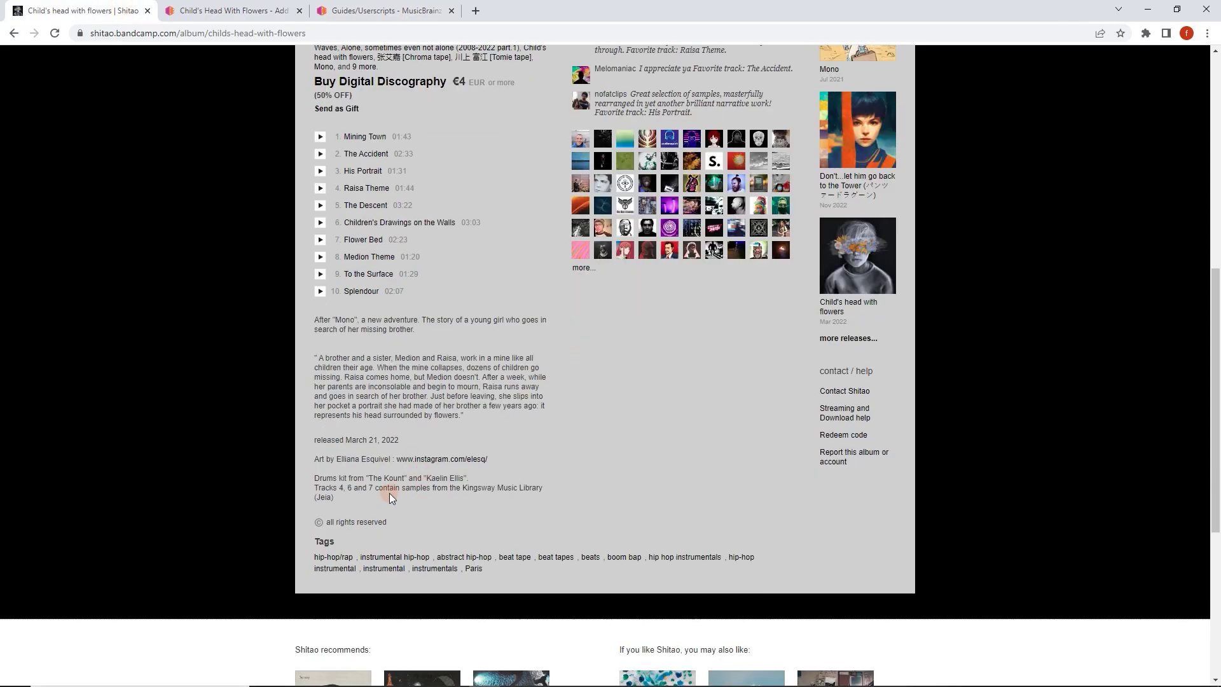
scroll(383, 365, "up", 1)
scroll(383, 365, "up", 8)
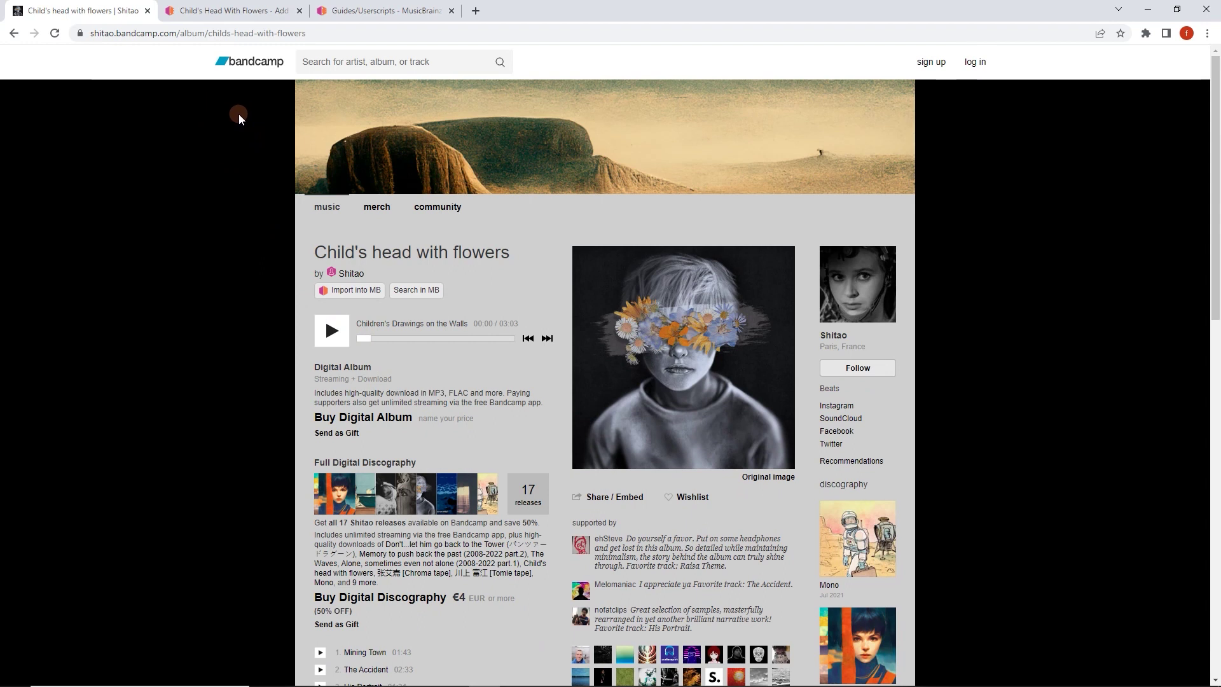
left_click(236, 128)
scroll(268, 312, "down", 5)
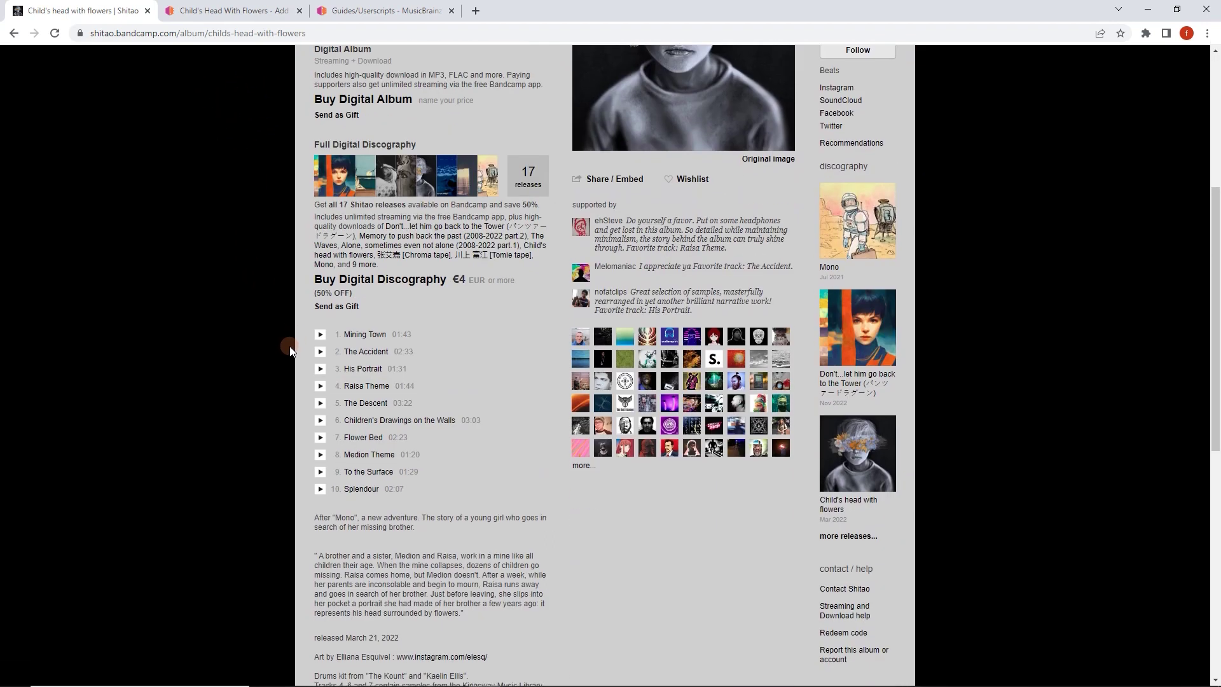
scroll(293, 348, "down", 2)
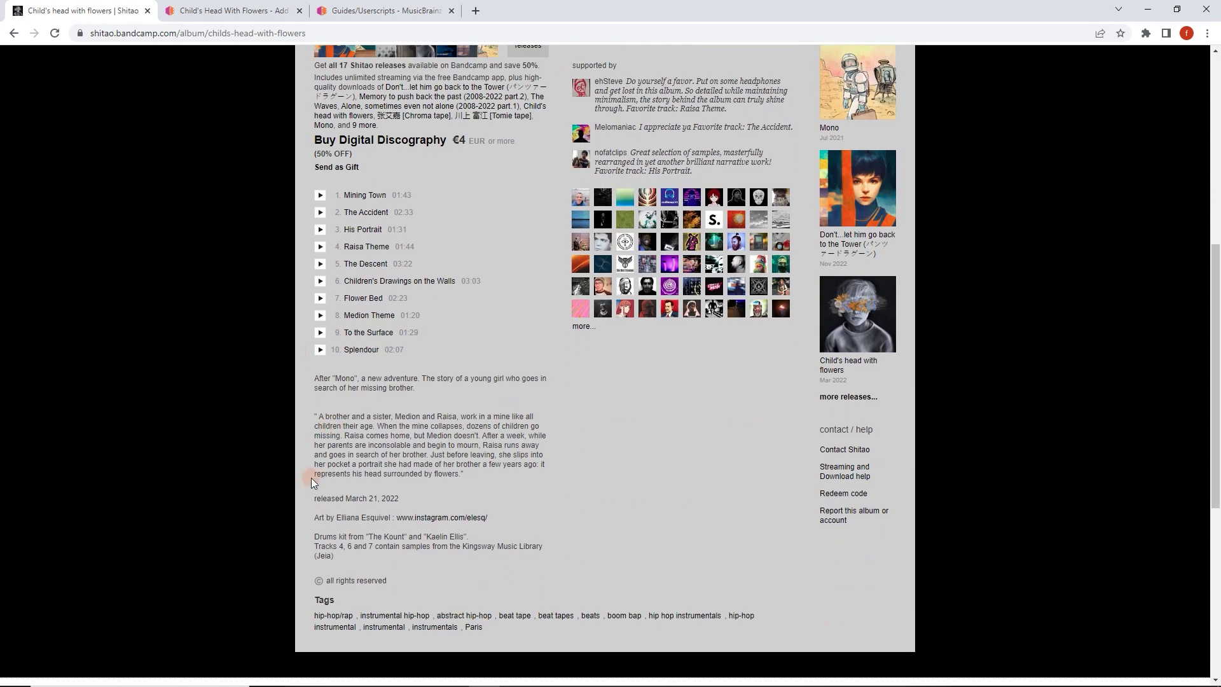
left_click(259, 11)
Search 'no label' in the Label field, pick [no label], and leave Cat. No. as [none].
left_click(208, 318)
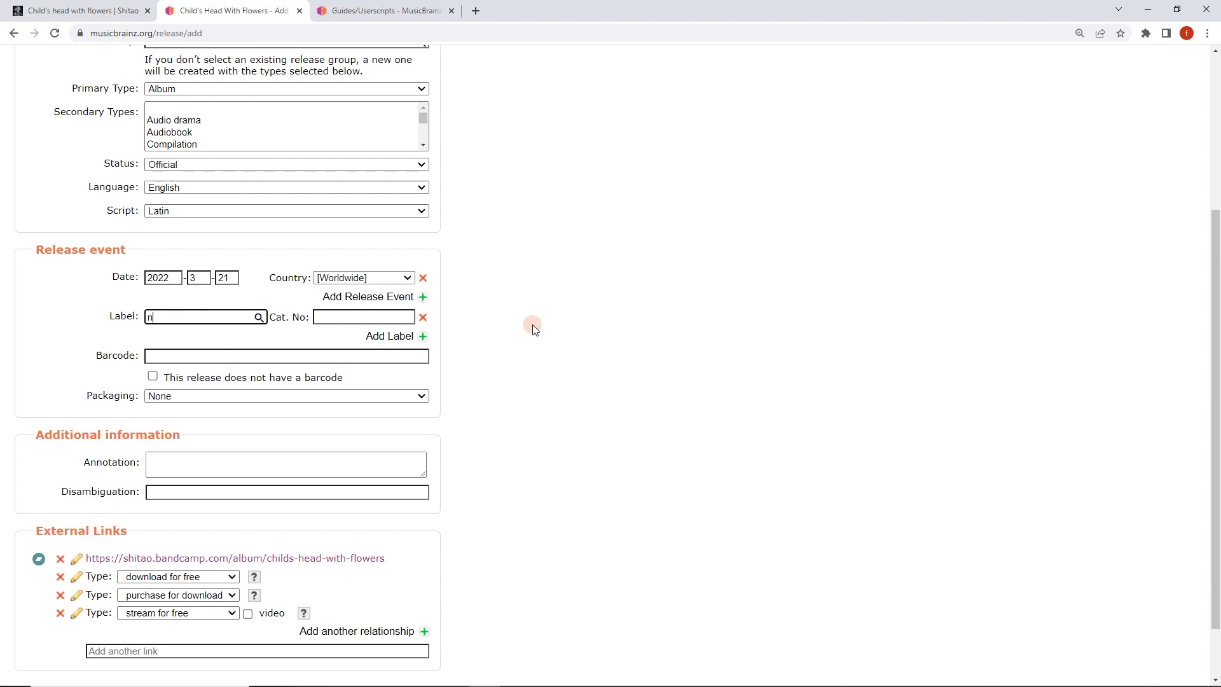
type("noi ")
type("label")
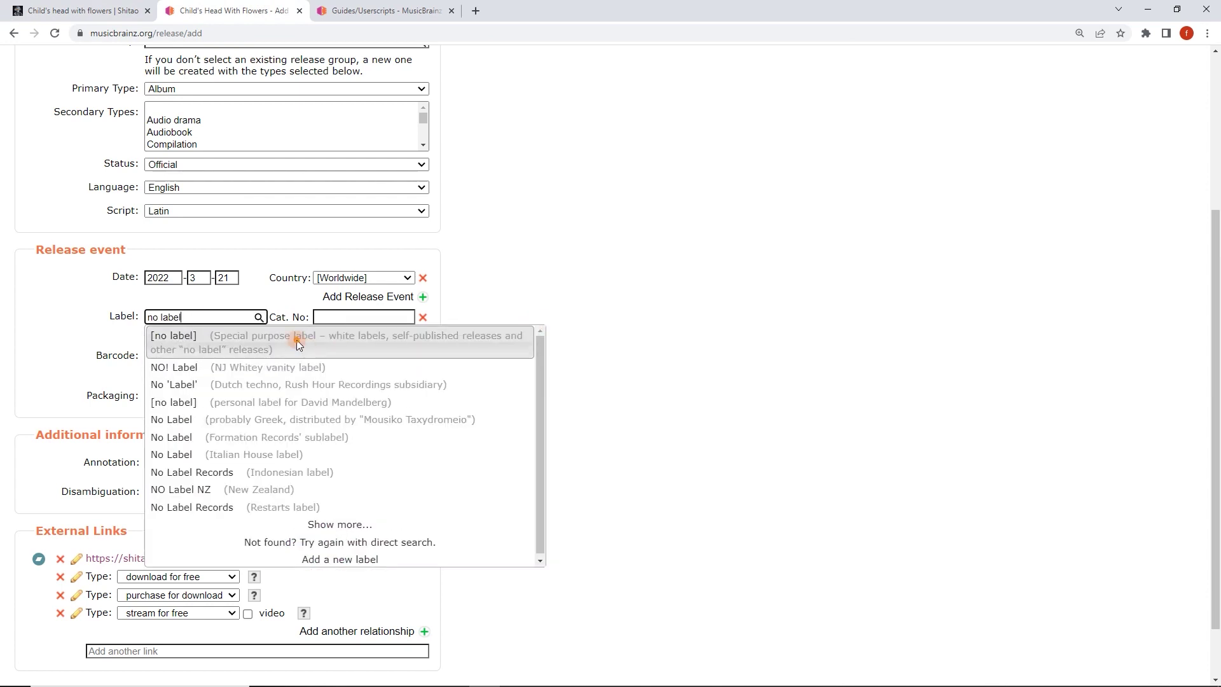
left_click(296, 340)
left_click(332, 319)
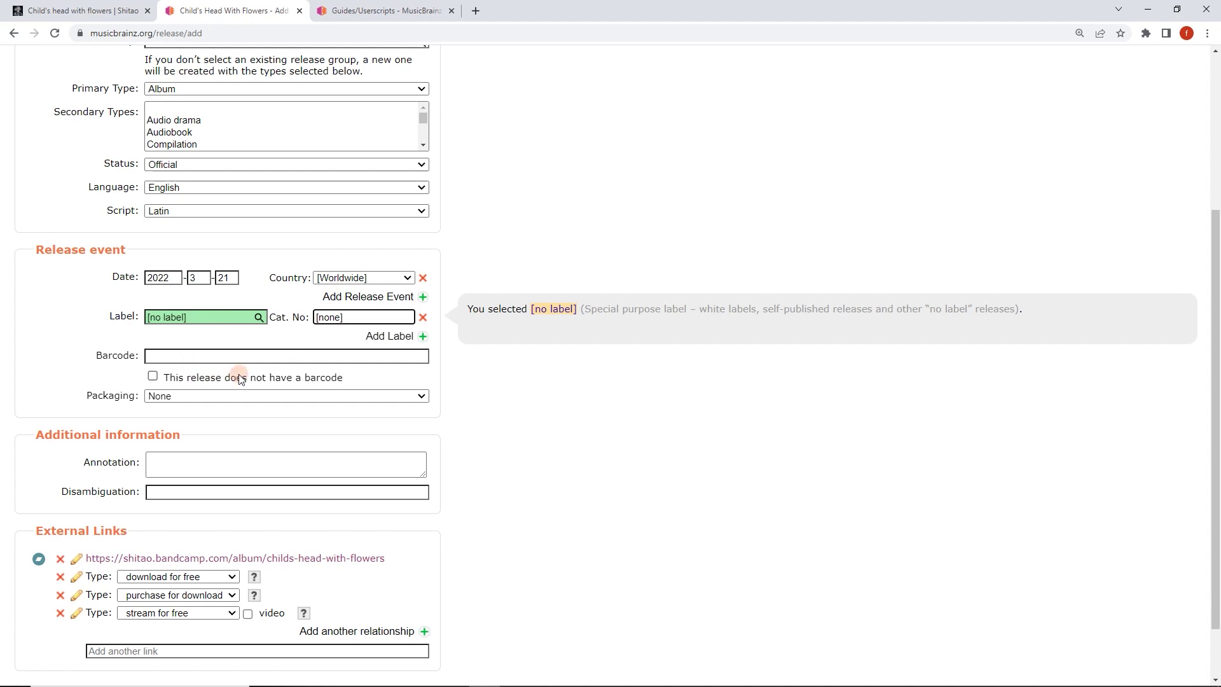
Search the Bandcamp page source for 'UPC' to confirm the album's upc is null.
left_click(106, 17)
right_click(159, 162)
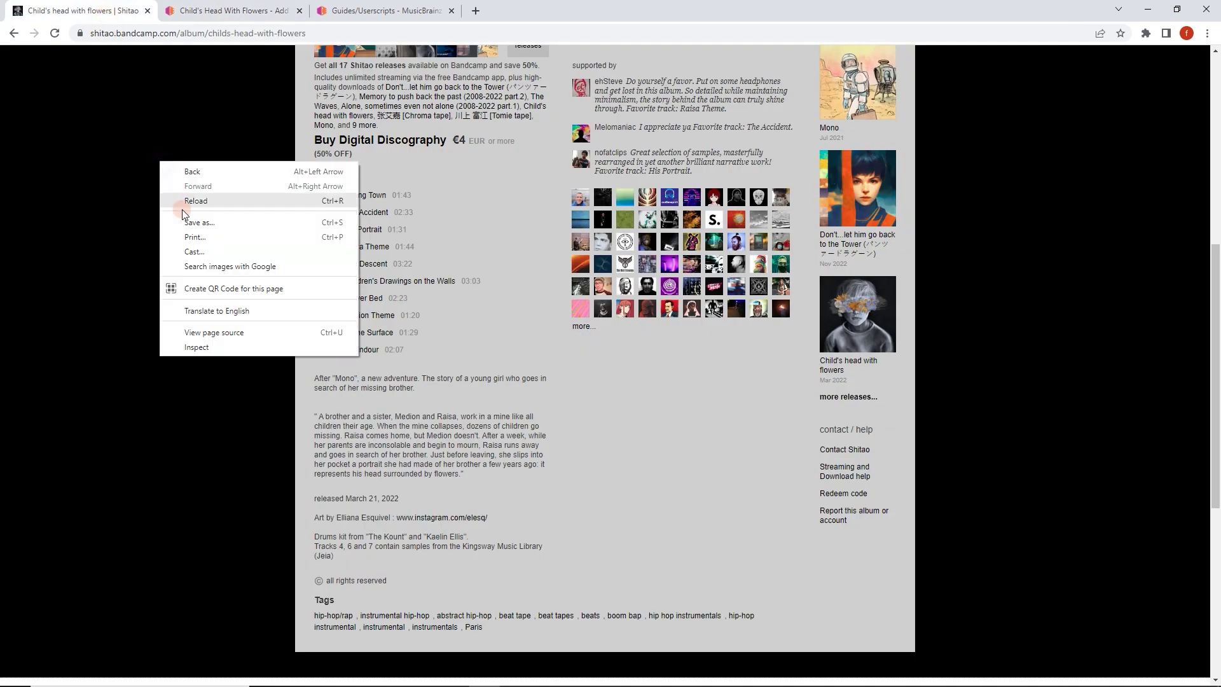
left_click(229, 334)
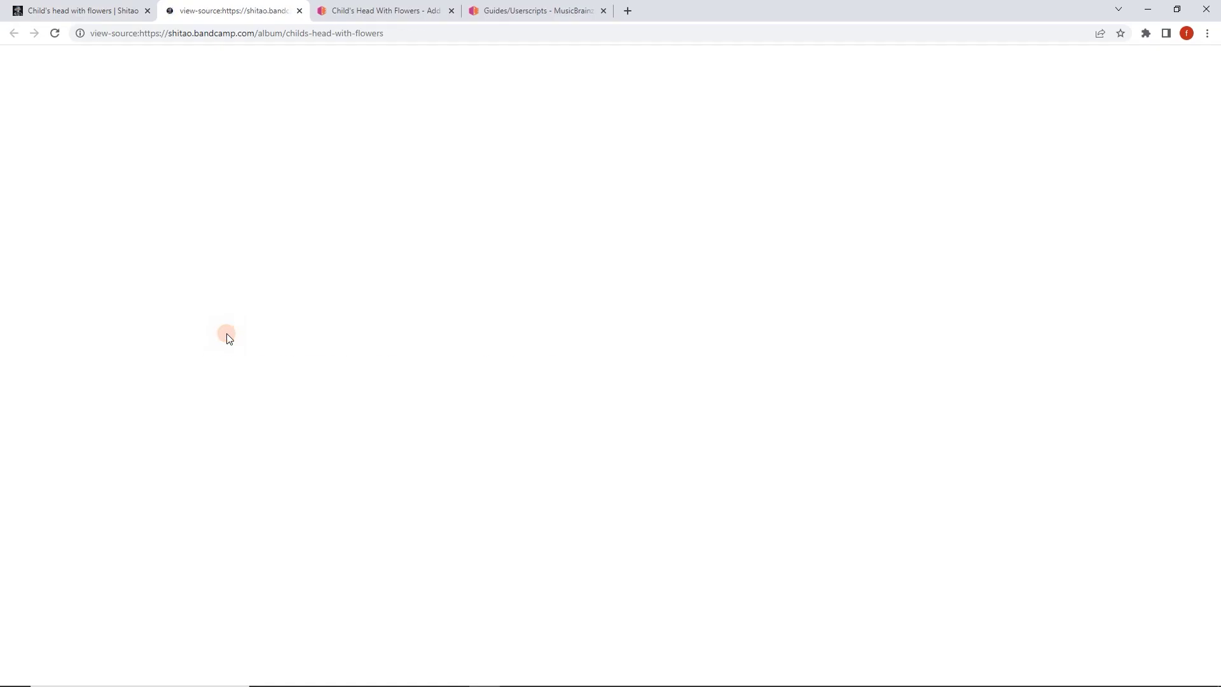
right_click(445, 246)
left_click(445, 247)
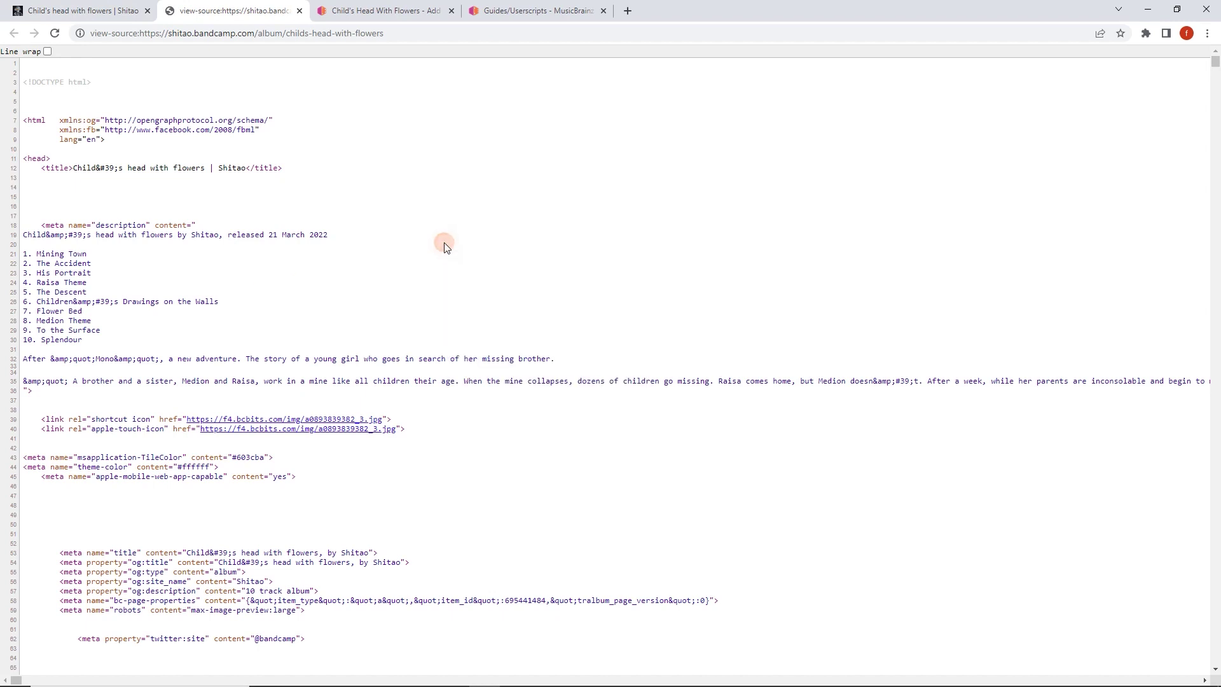
key("ctrl+f")
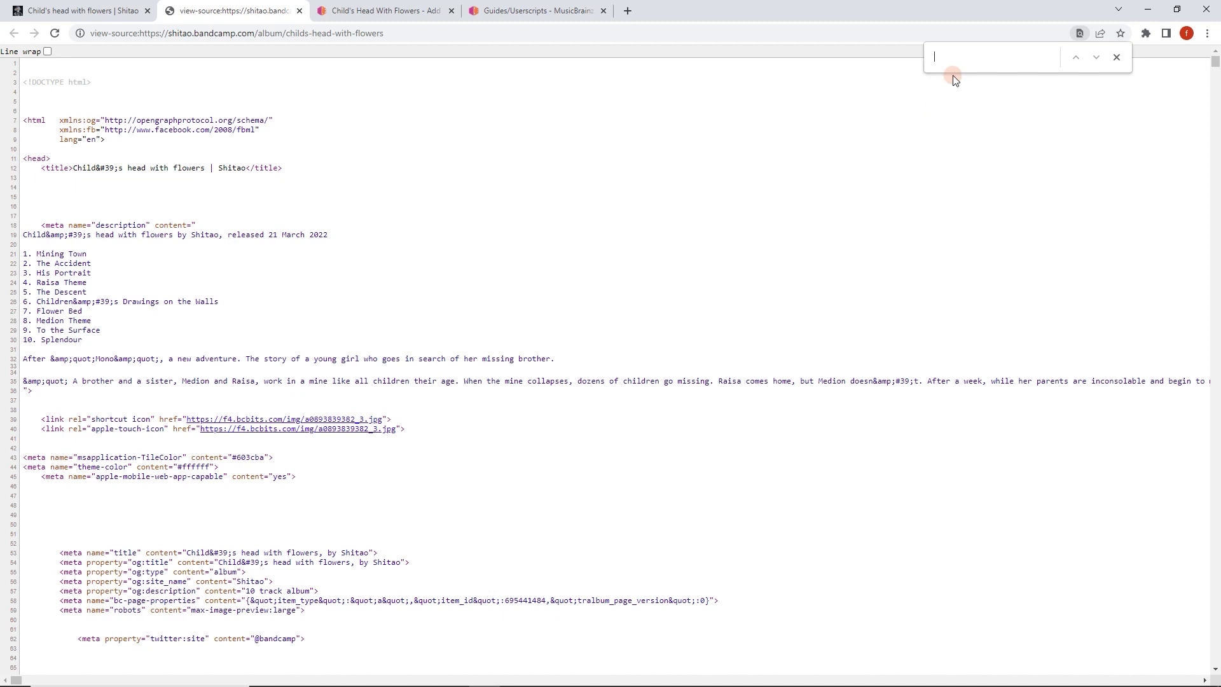
type("UPC")
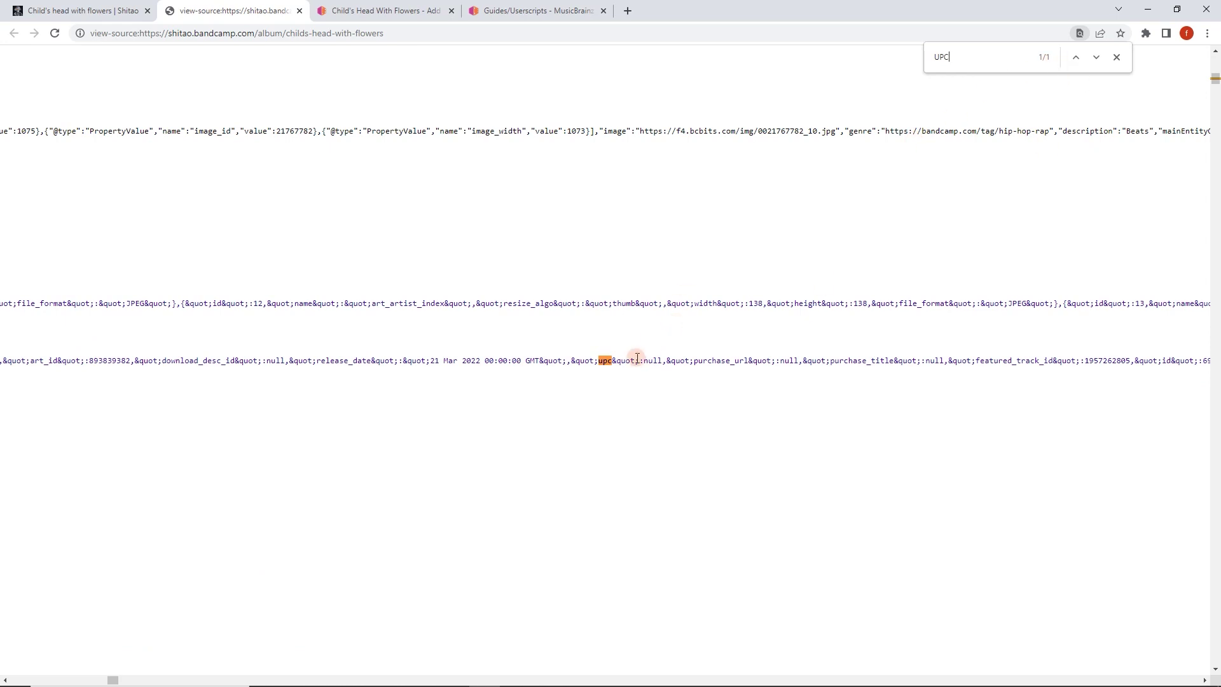
Close the source tab, tick 'This release does not have a barcode', and reopen Bandcamp.
left_click(299, 11)
left_click(186, 384)
scroll(499, 387, "down", 1)
left_click(123, 14)
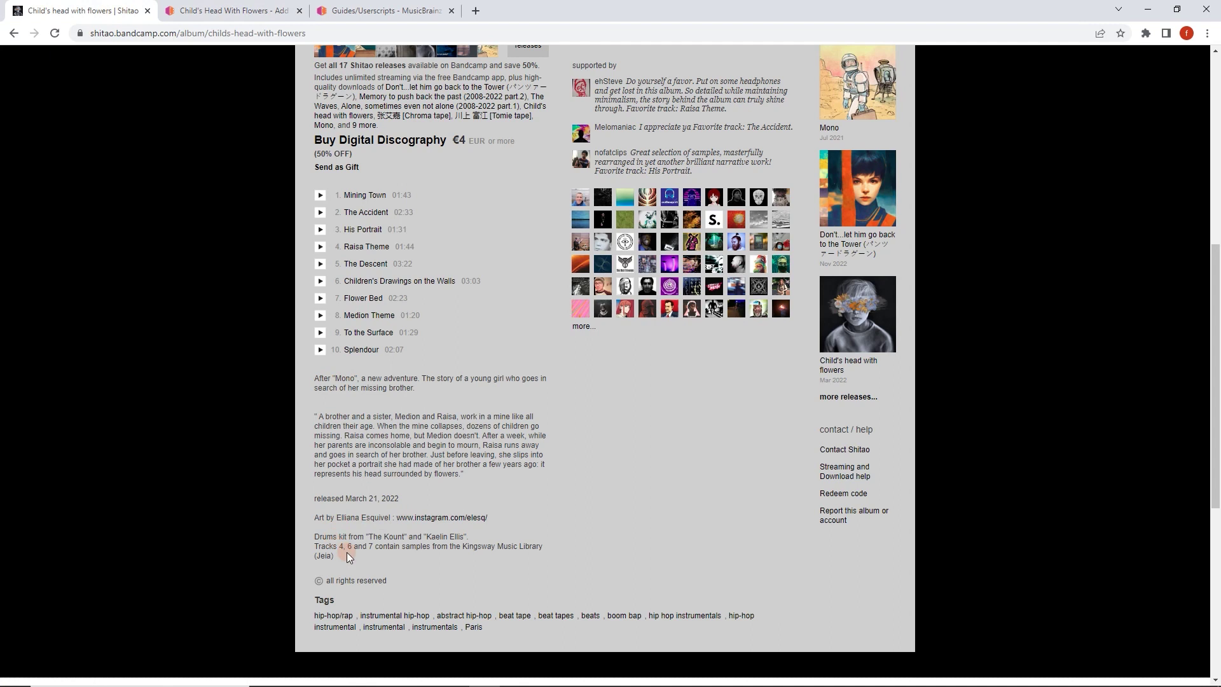
Go to the Tracklist step and apply Guess case to the ten Shitao track titles.
left_click(235, 7)
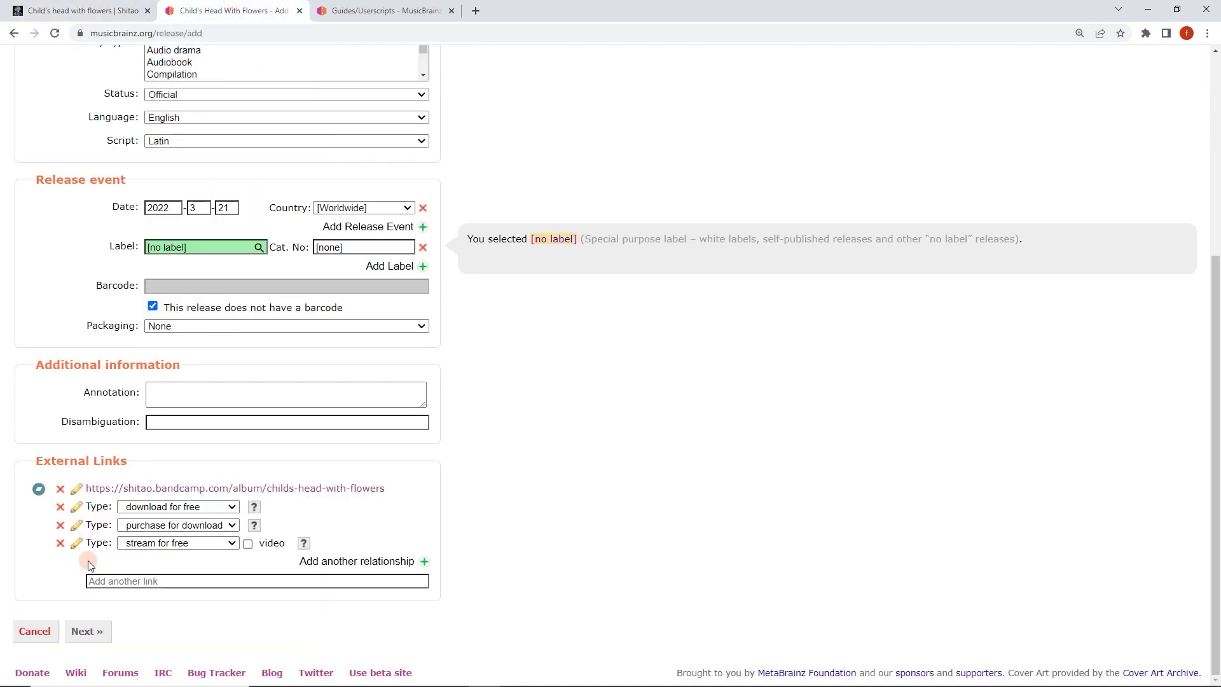
left_click(85, 631)
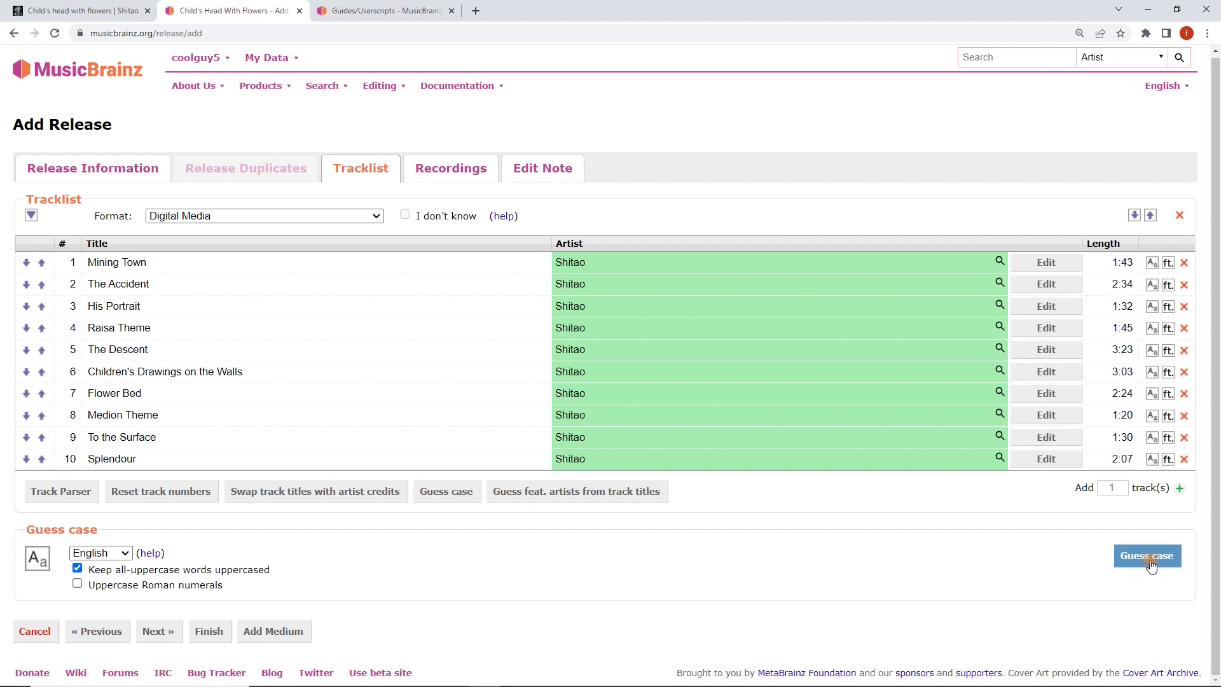
left_click(155, 393)
left_click(369, 247)
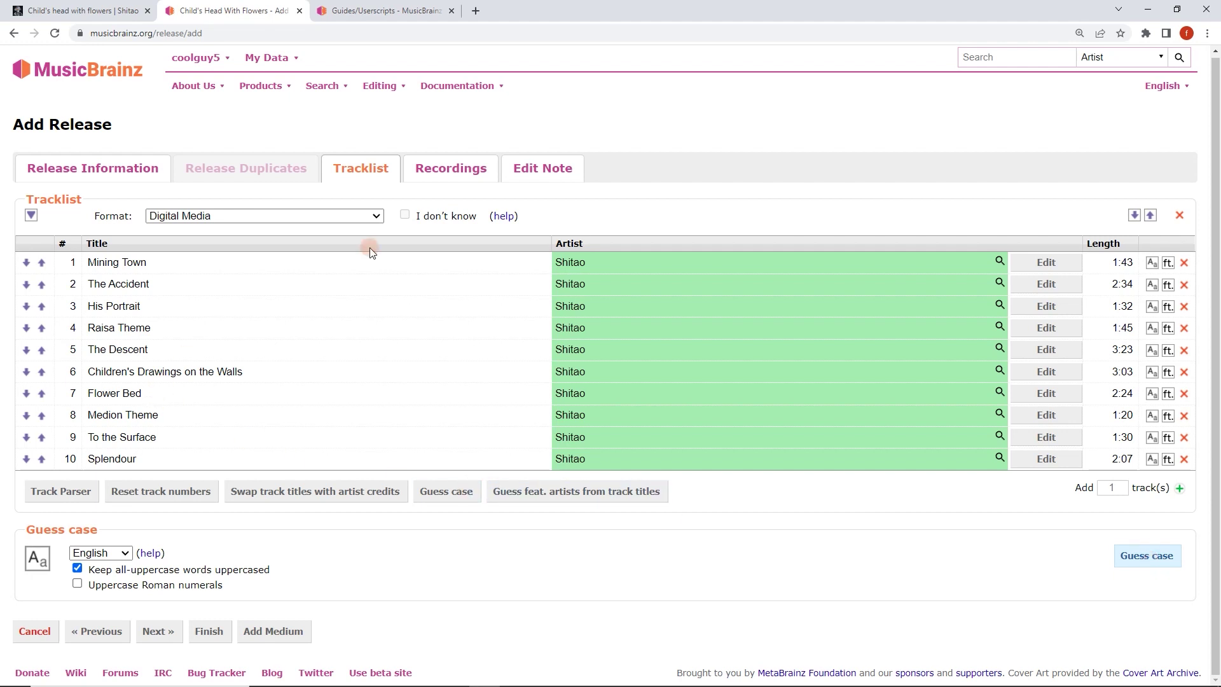
Advance to the Recordings step with all 10 tracks set to add new recordings.
left_click(461, 176)
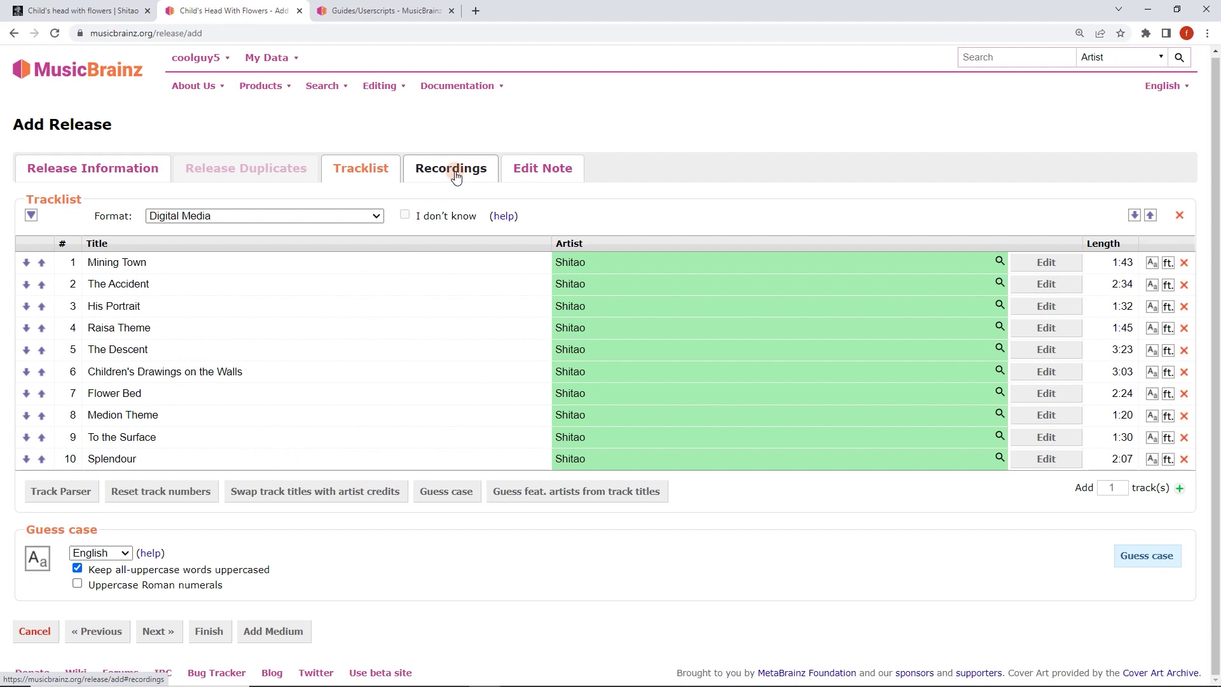
left_click(456, 172)
left_click(496, 349)
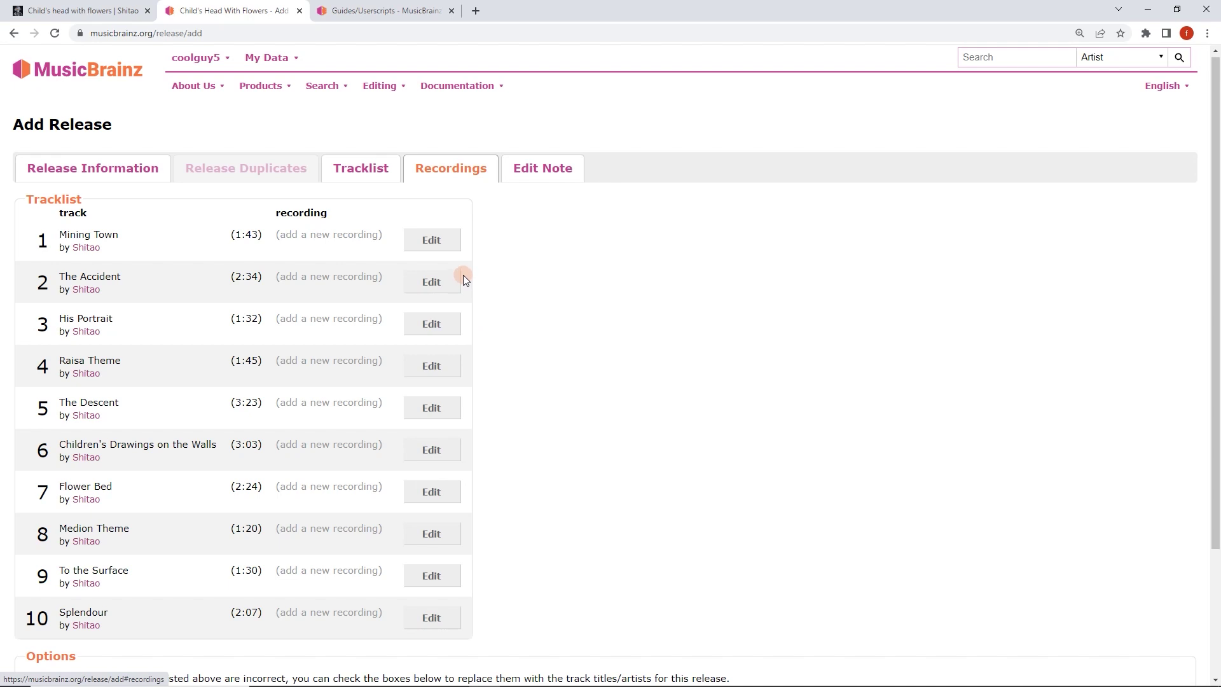
left_click(432, 248)
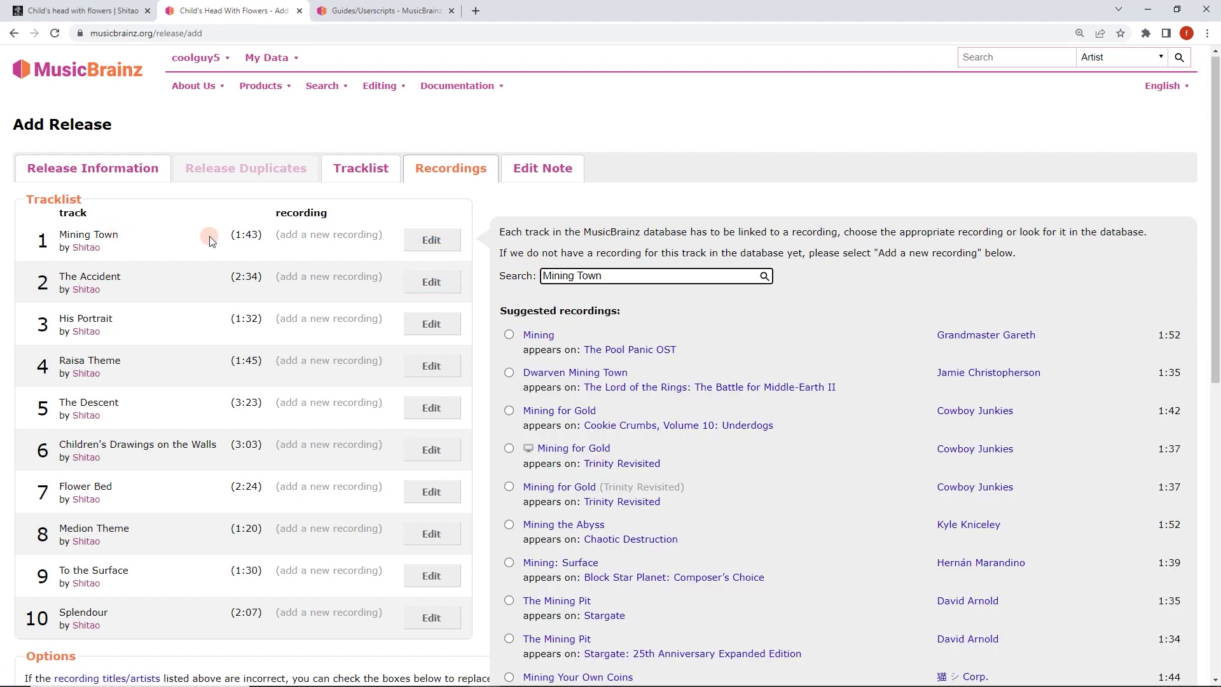
left_click(449, 243)
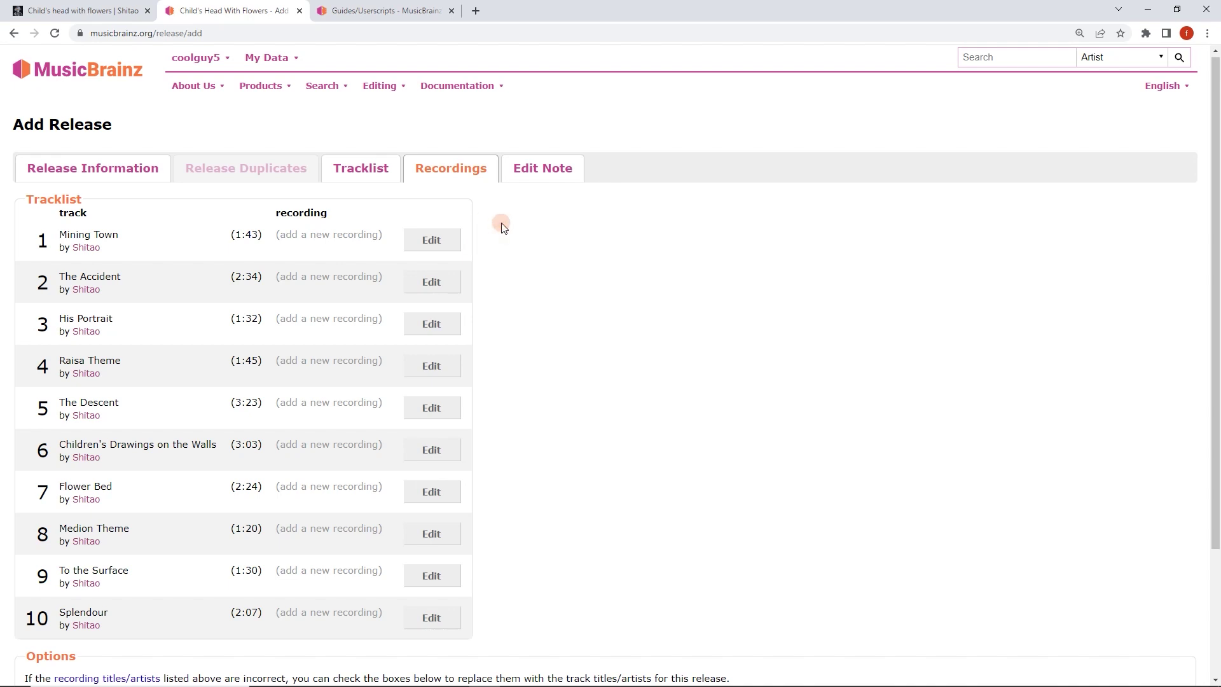
Review the edit note citing the Bandcamp album URL and import script.
left_click(542, 176)
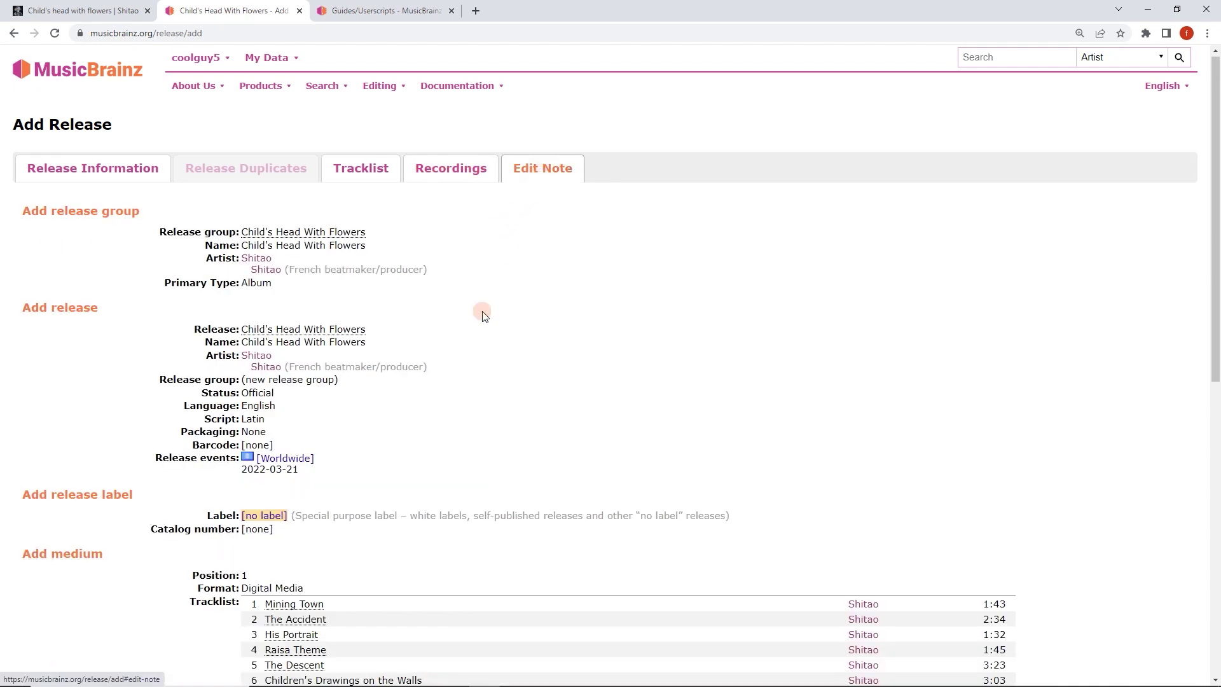
scroll(542, 385, "down", 15)
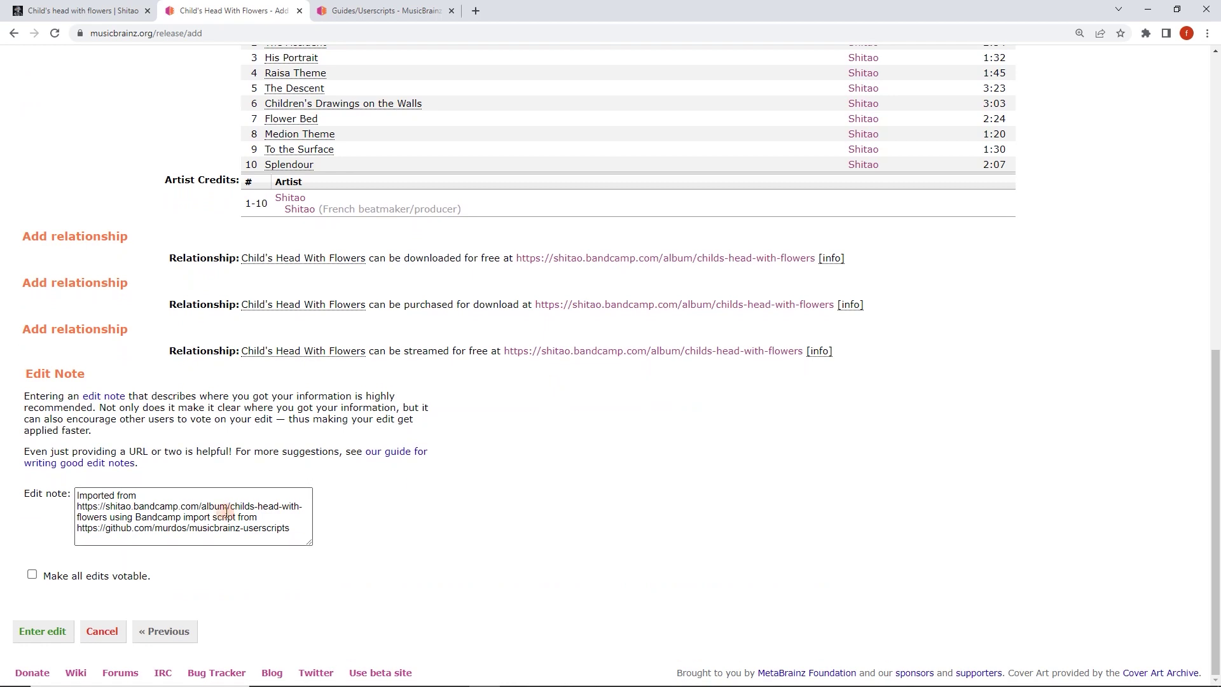
left_click_drag(138, 495, 103, 519)
left_click(116, 495)
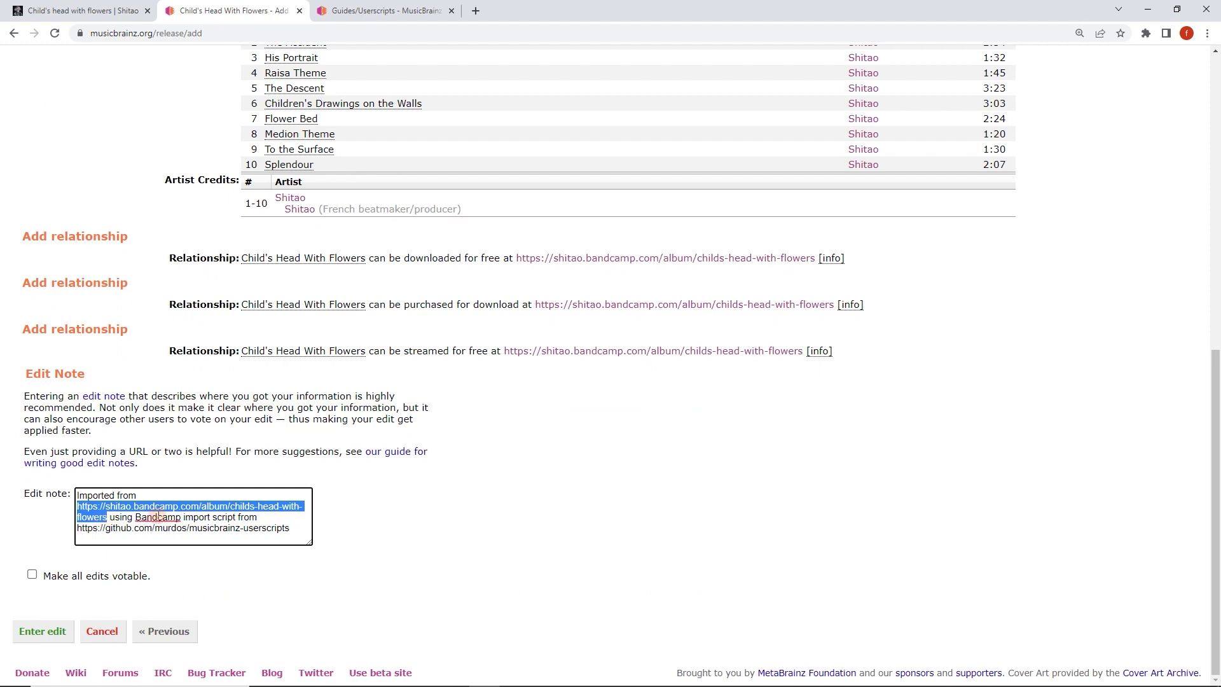
left_click(108, 517)
left_click(369, 490)
Submit the Child's Head With Flowers release with Enter edit.
scroll(437, 443, "up", 9)
scroll(444, 449, "down", 10)
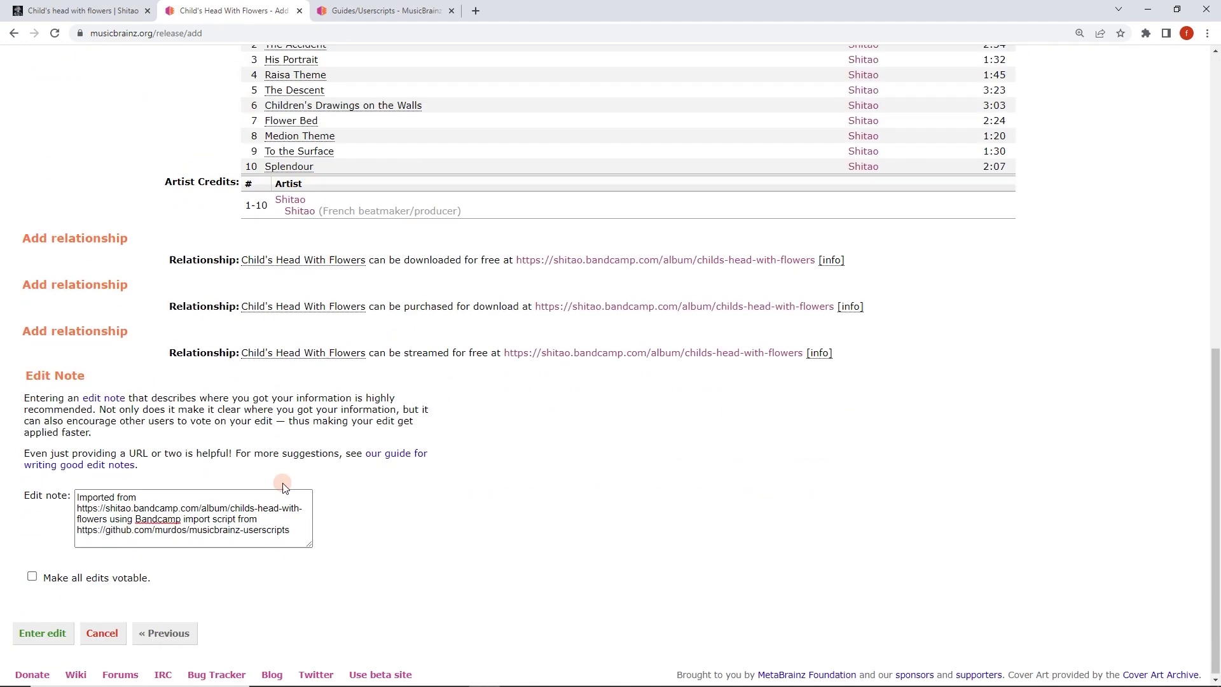
left_click(58, 634)
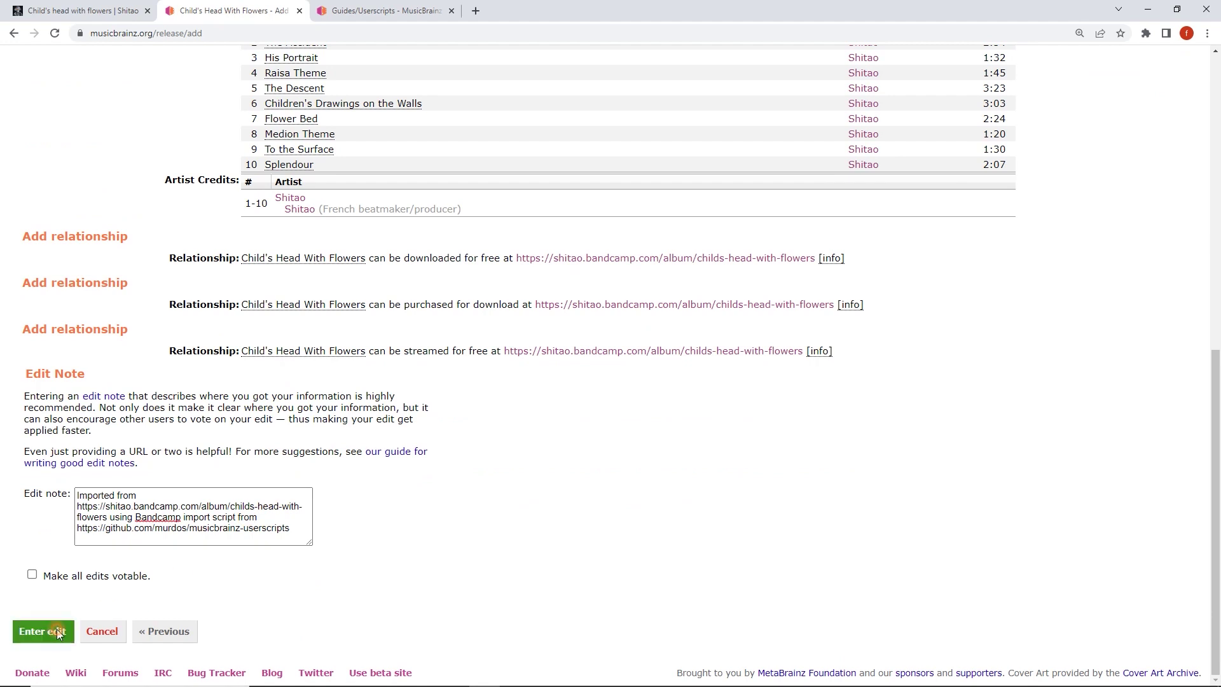